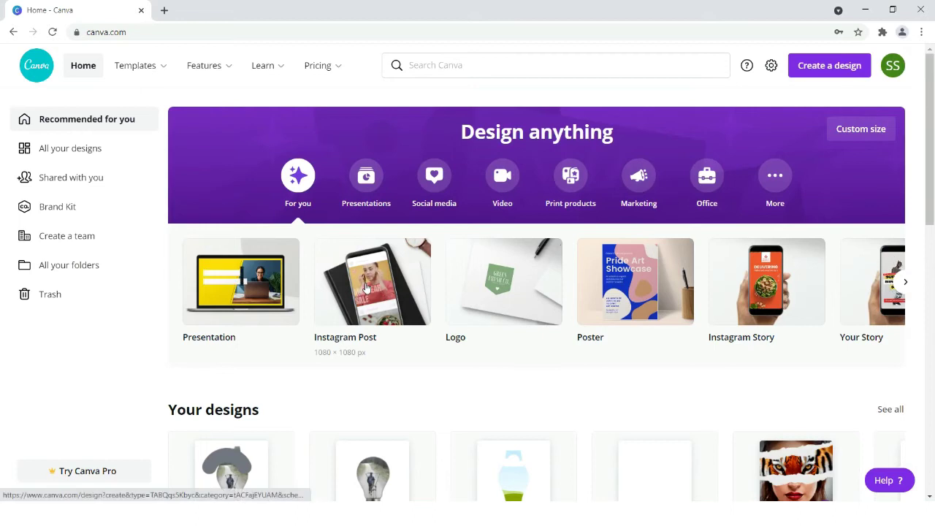
- Create a new Instagram Post design and add the uploaded light bulb image to it
click(368, 293)
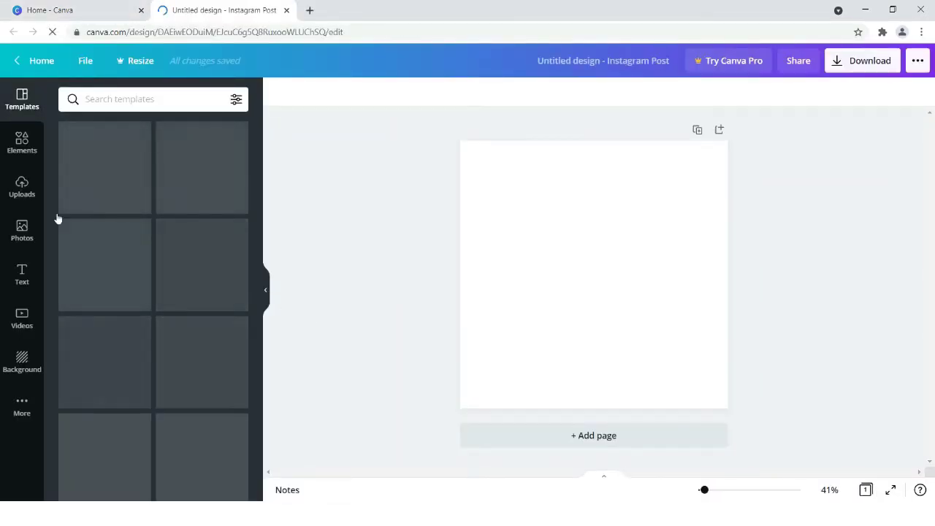
click(23, 191)
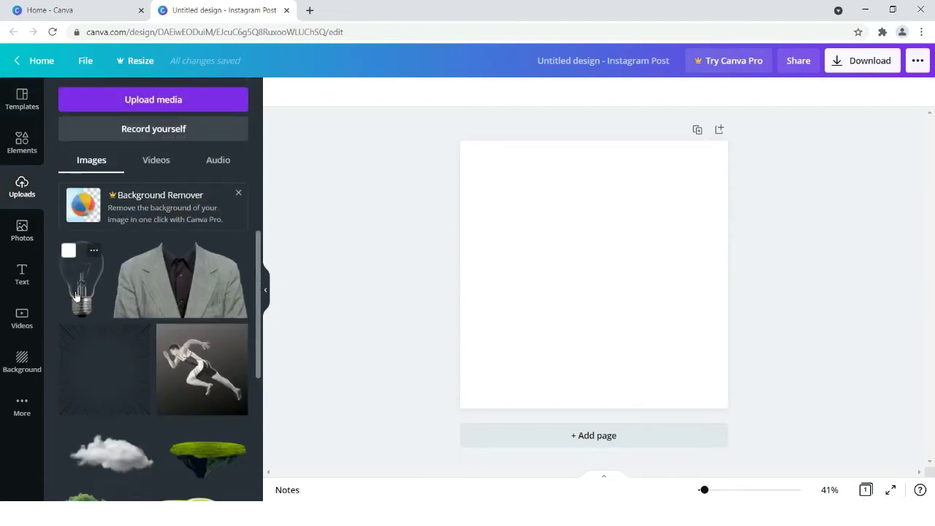
click(151, 162)
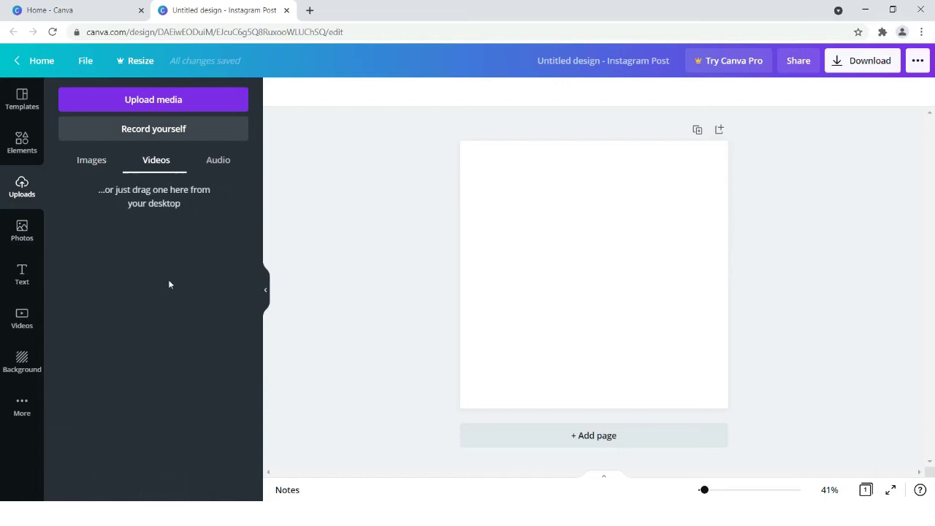
click(92, 161)
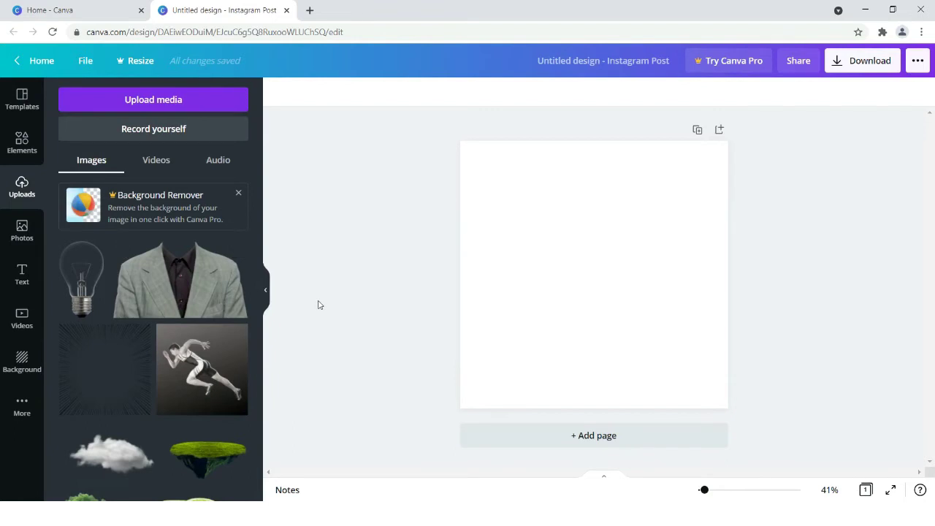
click(78, 290)
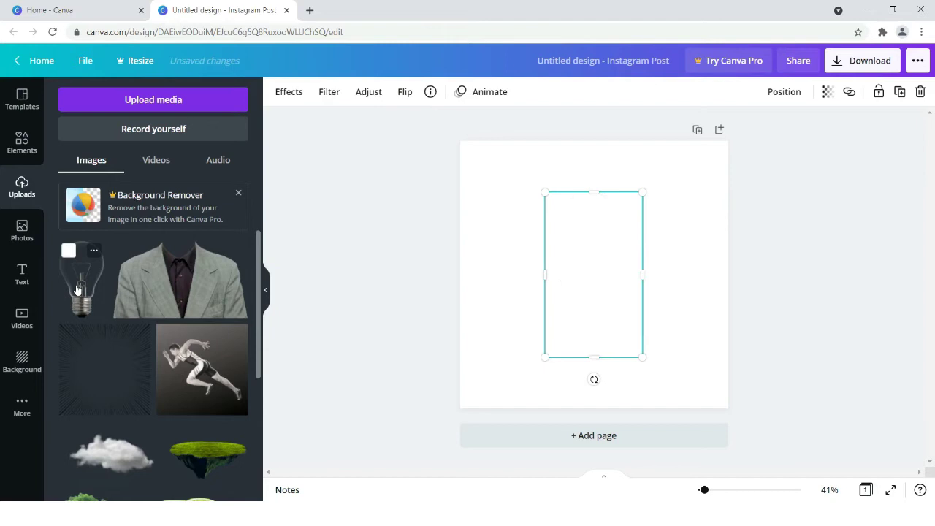
- Move the light bulb to the lower edge of the page, enlarge it and centre it horizontally
drag(589, 314, 589, 365)
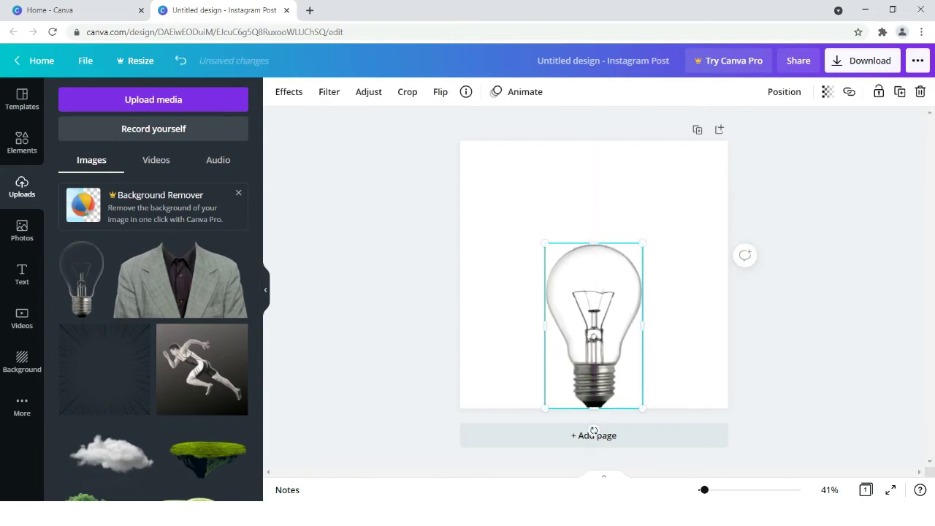
drag(644, 244, 666, 207)
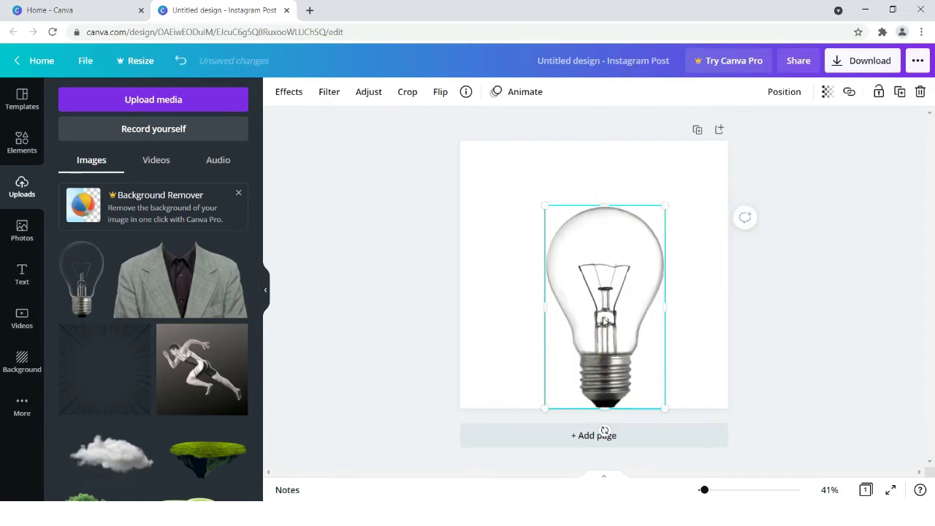
drag(604, 321, 597, 321)
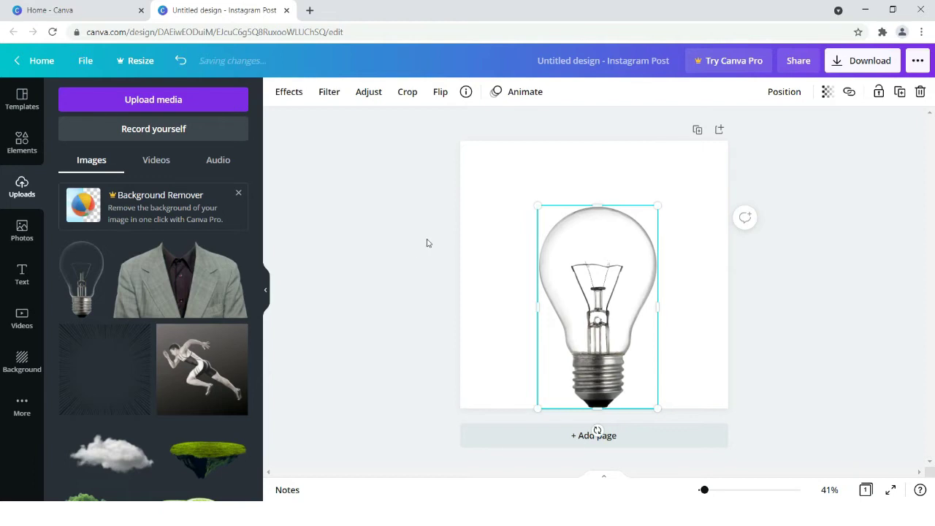
click(392, 217)
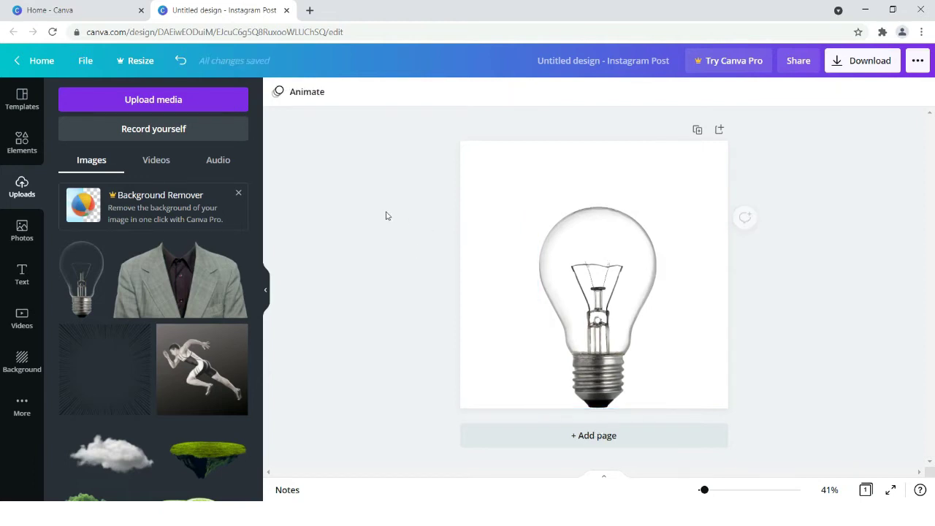
- Search the elements for "irregular curved frame" and add the vase-shaped frame to the page
click(22, 142)
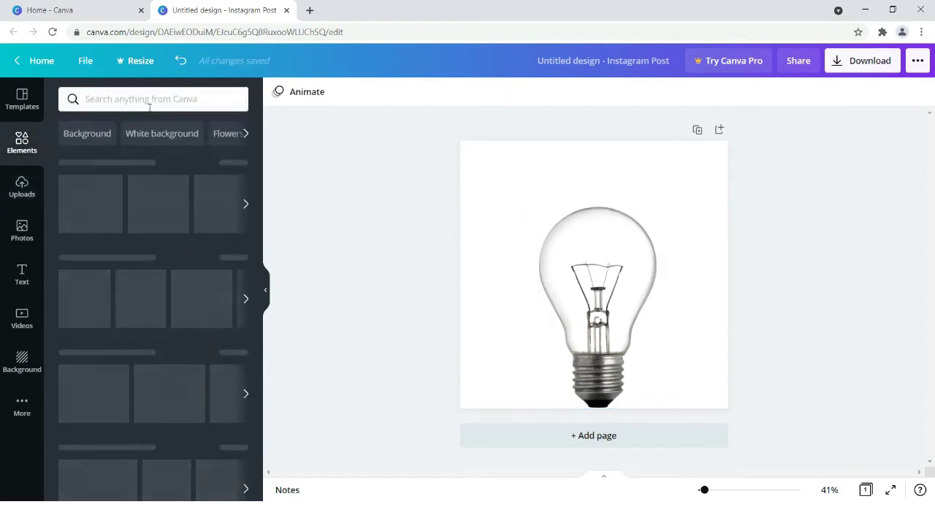
click(159, 103)
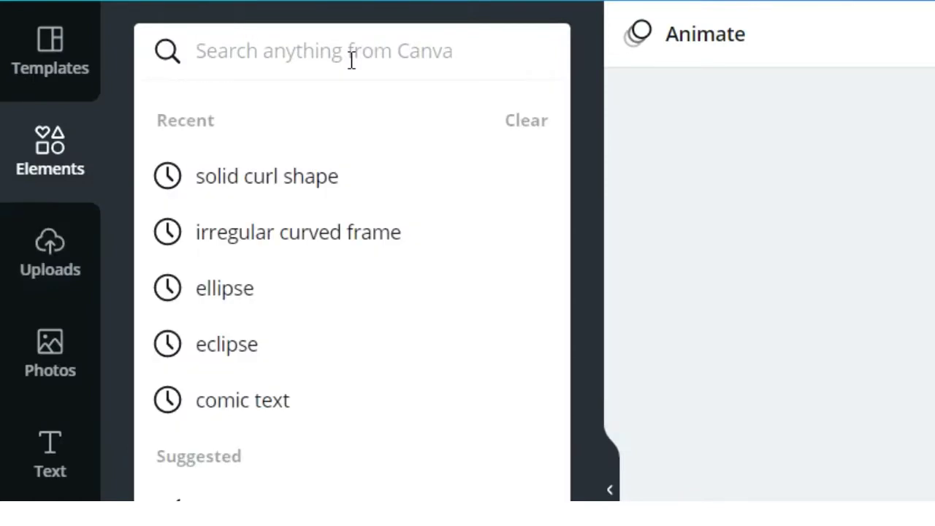
text(ir)
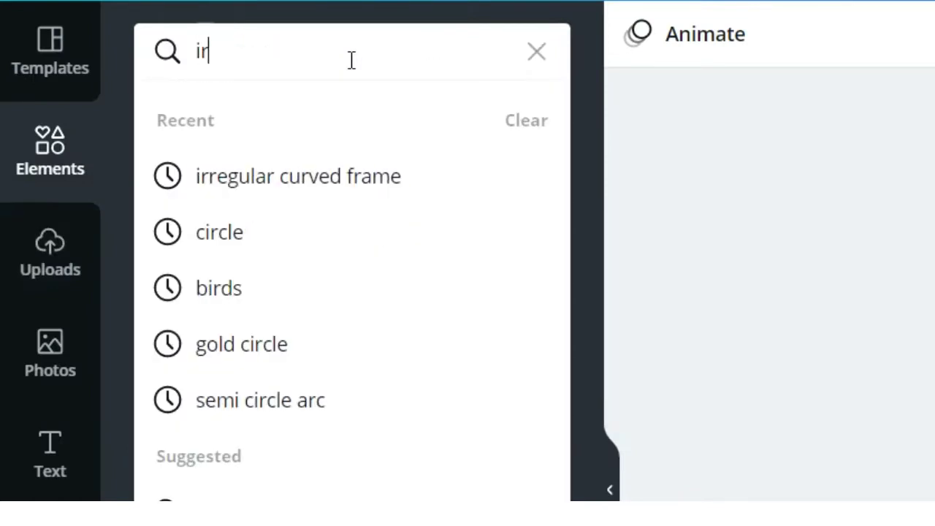
text(regular curved )
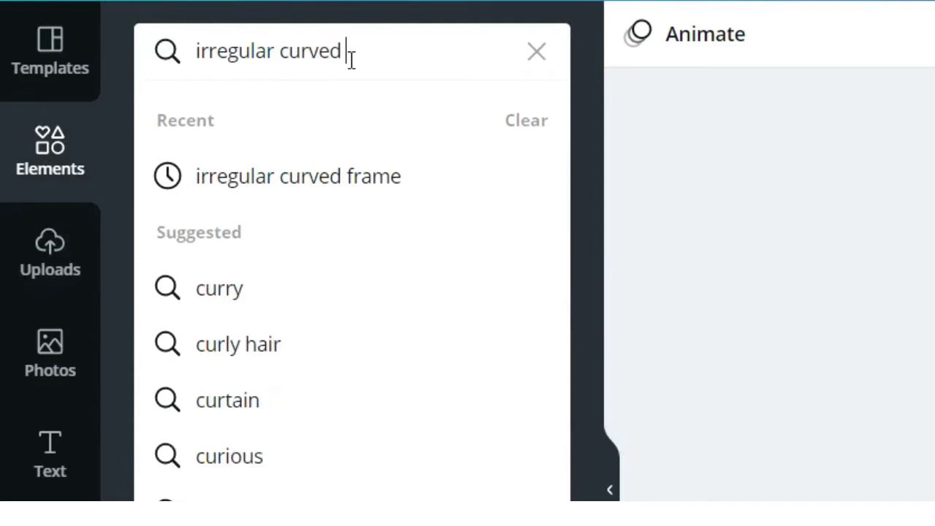
text(frame)
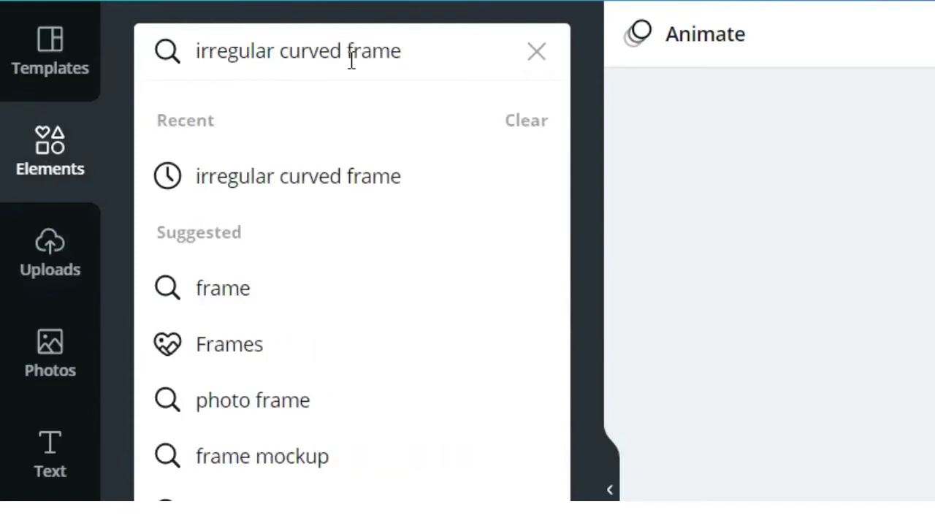
key(Return)
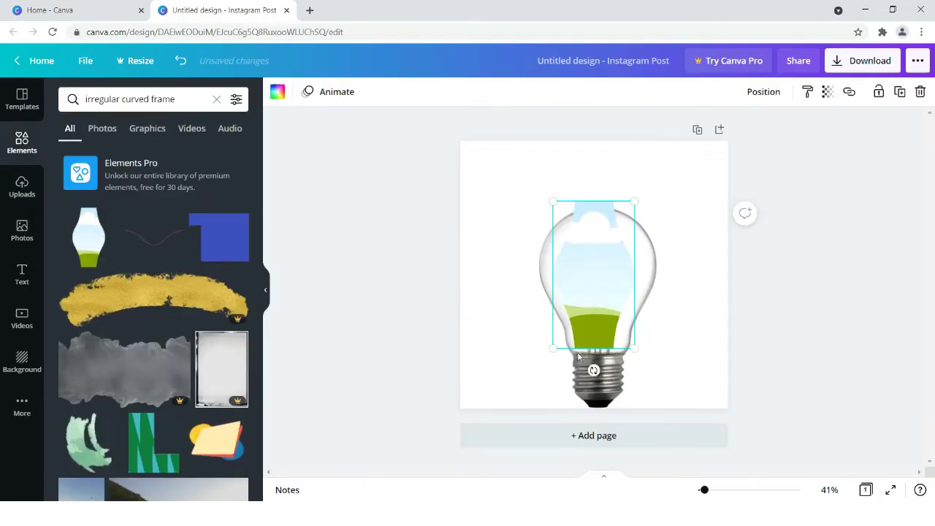
- Enlarge the curved frame and align it over the light bulb so its sides match the glass outline
drag(553, 349, 530, 399)
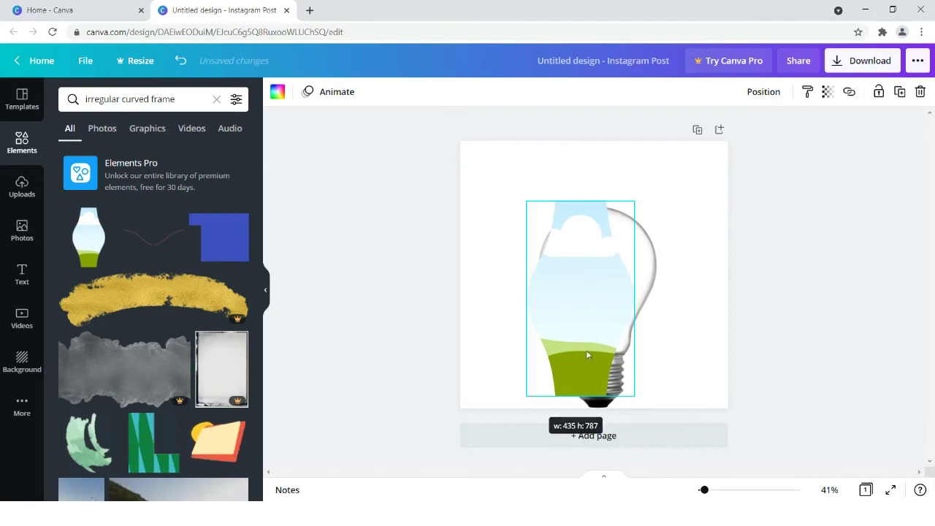
drag(604, 322, 609, 296)
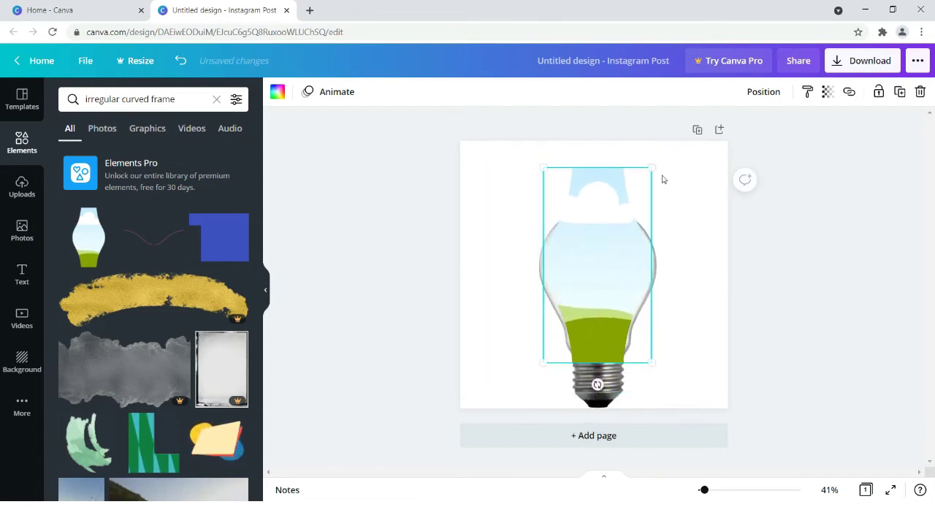
drag(654, 168, 662, 149)
drag(594, 290, 590, 291)
drag(599, 251, 599, 251)
drag(657, 160, 654, 162)
drag(634, 253, 632, 254)
- Check the frame's fit by sending it behind the light bulb and bringing it back to the front
right_click(627, 261)
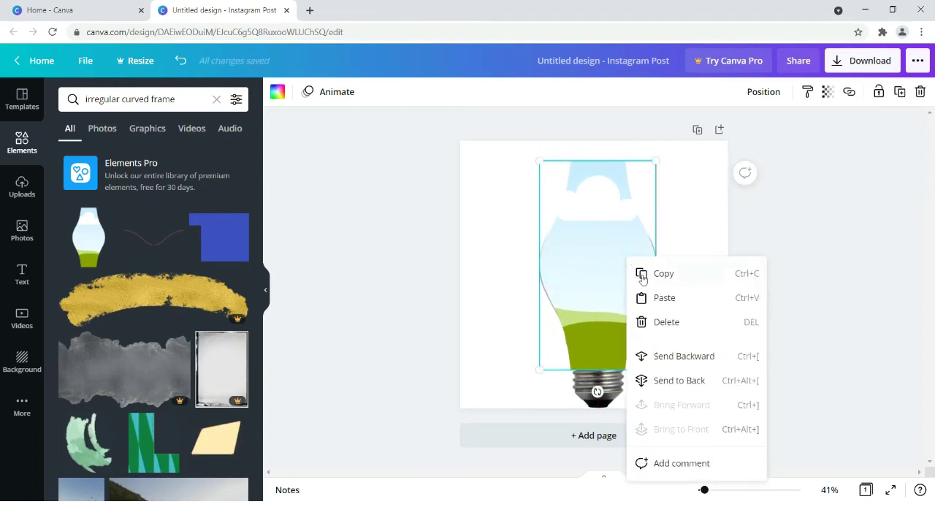
click(677, 357)
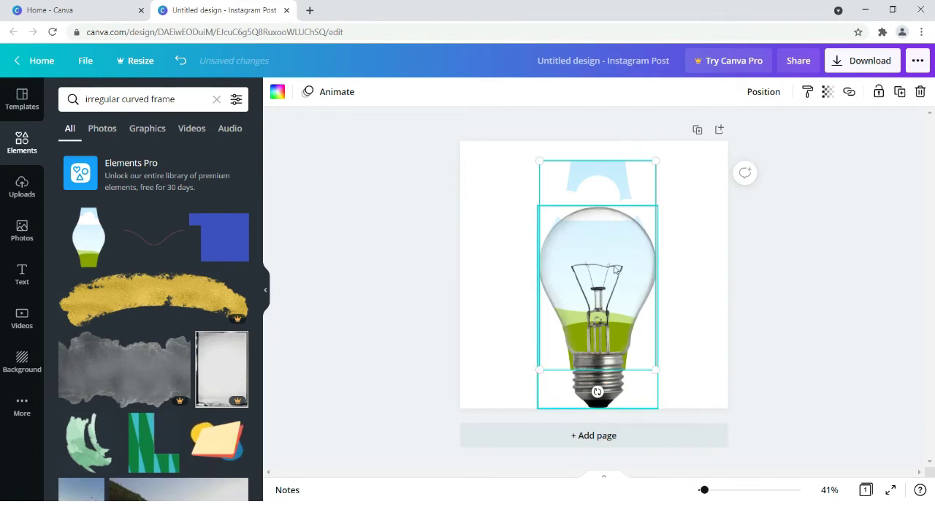
right_click(612, 188)
click(666, 335)
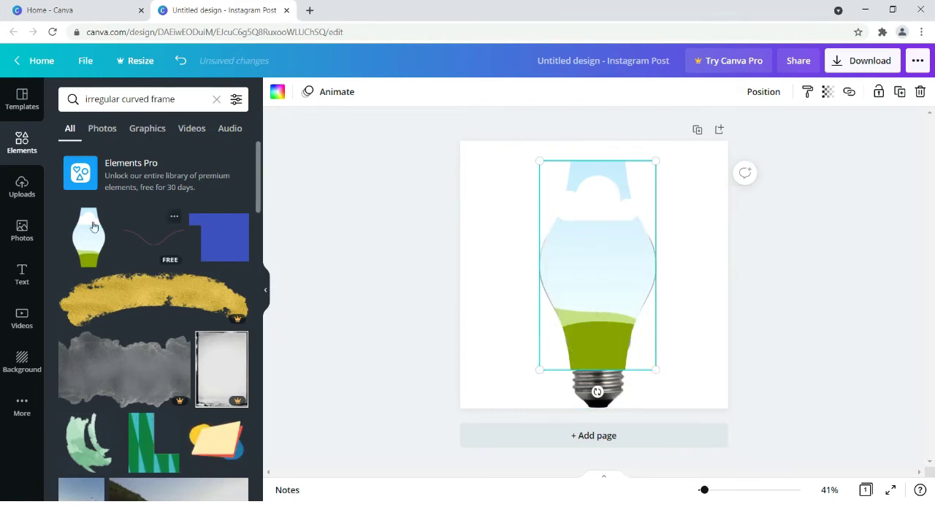
- Fill the curved frame with the uploaded 7.4-second video of a person walking on a forest road
click(33, 187)
click(156, 159)
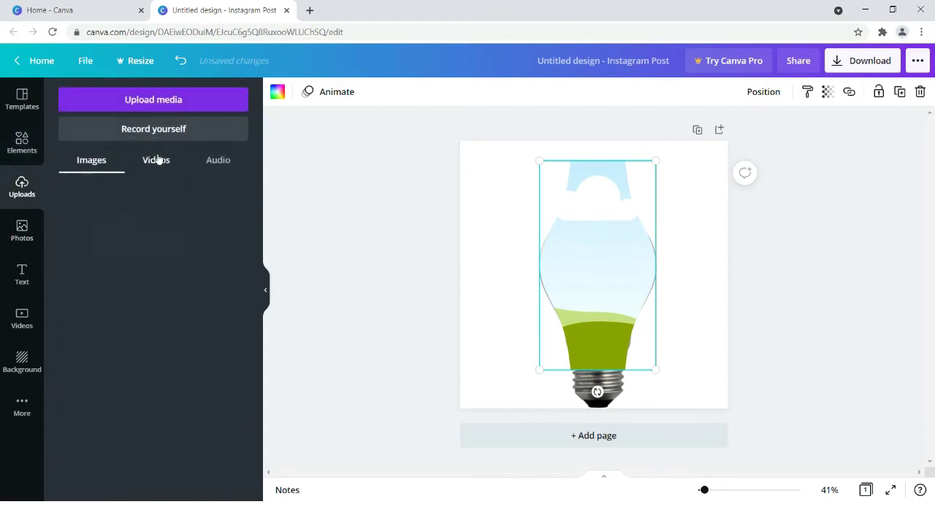
drag(120, 229, 623, 263)
- Enlarge the video inside the frame and reposition it so the walking person fits within the bulb
double_click(616, 231)
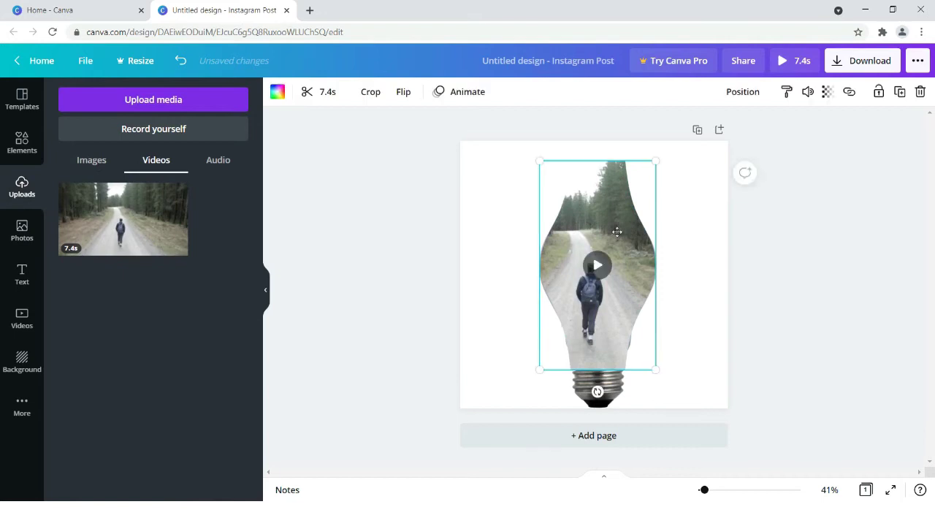
drag(782, 369, 877, 452)
drag(801, 368, 757, 304)
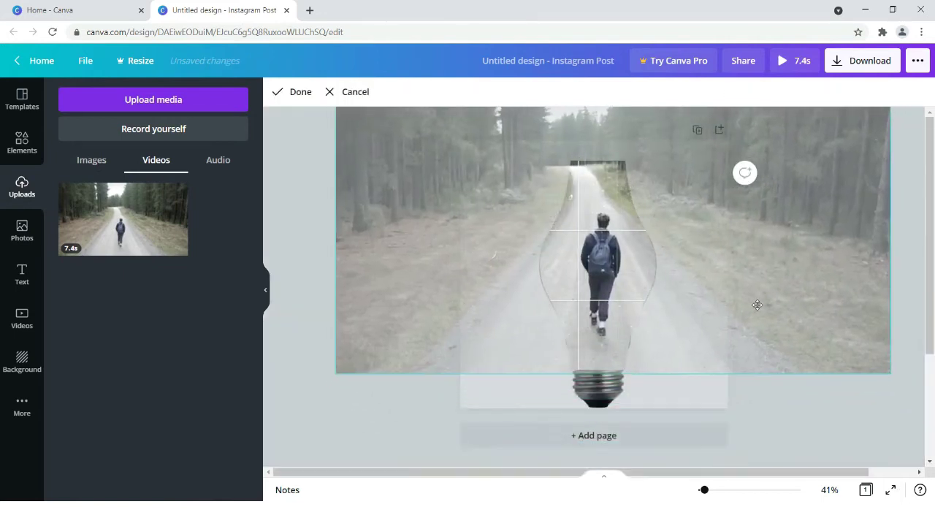
click(333, 409)
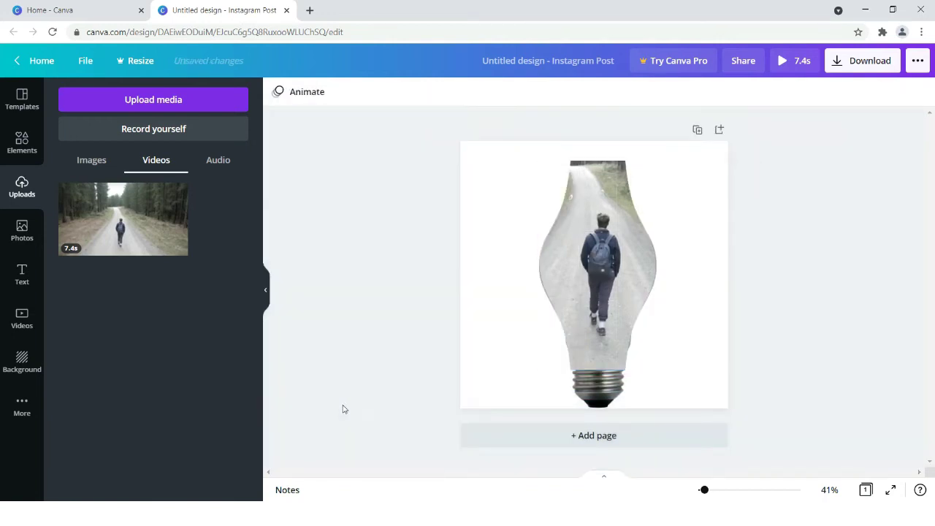
- Preview the video's playback and shift the video slightly left inside the frame
click(804, 61)
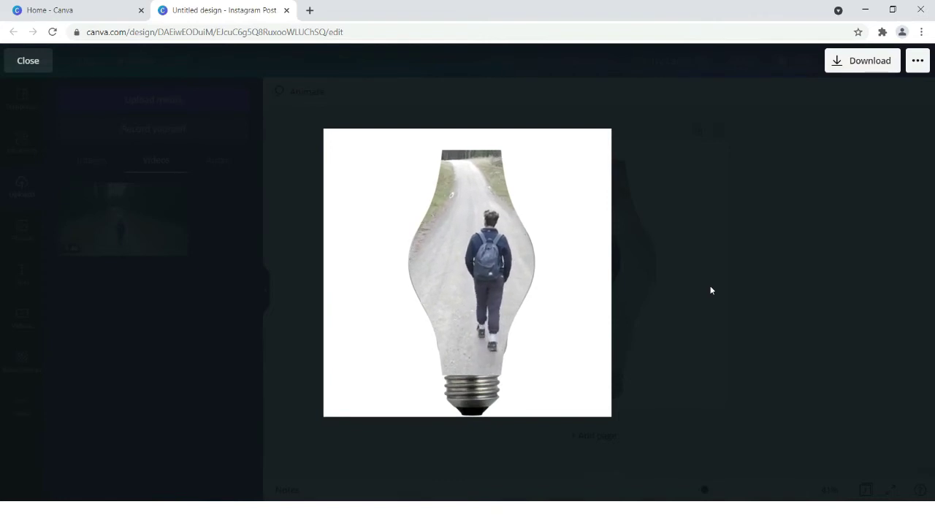
key(Escape)
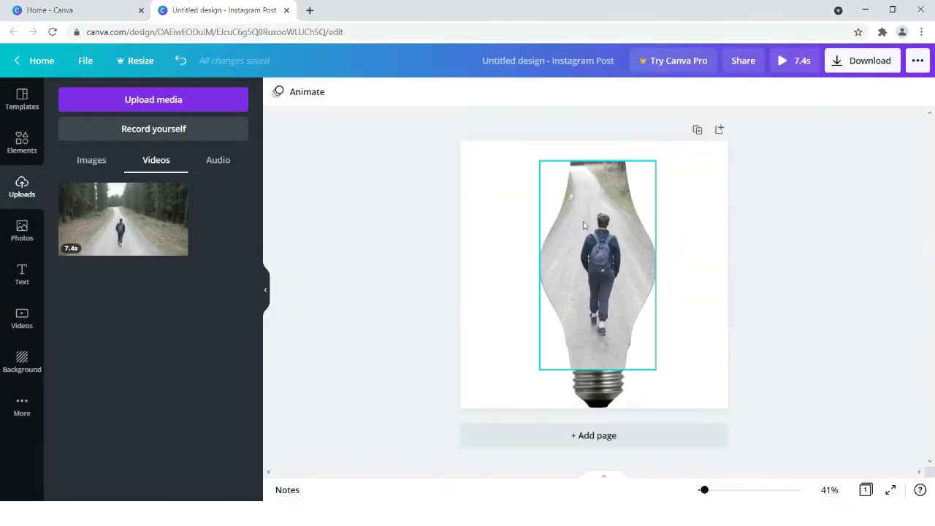
double_click(608, 208)
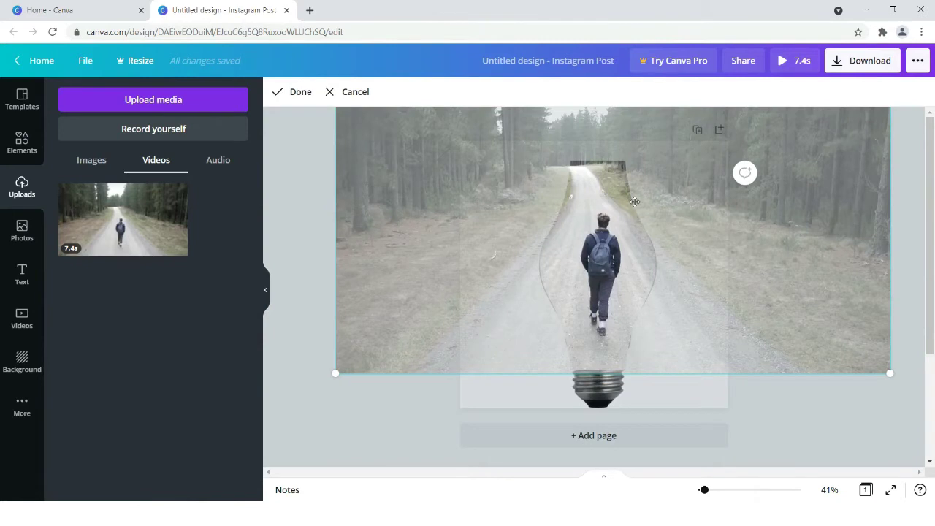
drag(633, 202, 622, 203)
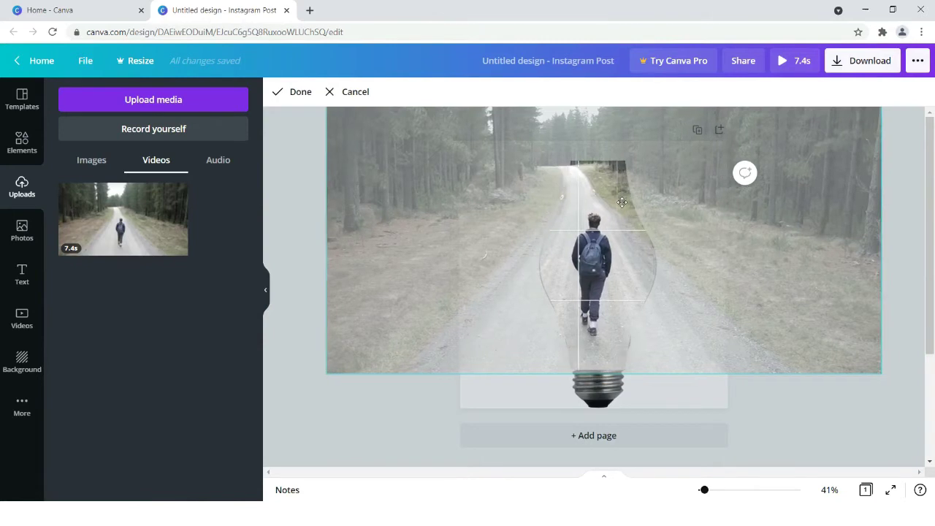
click(910, 305)
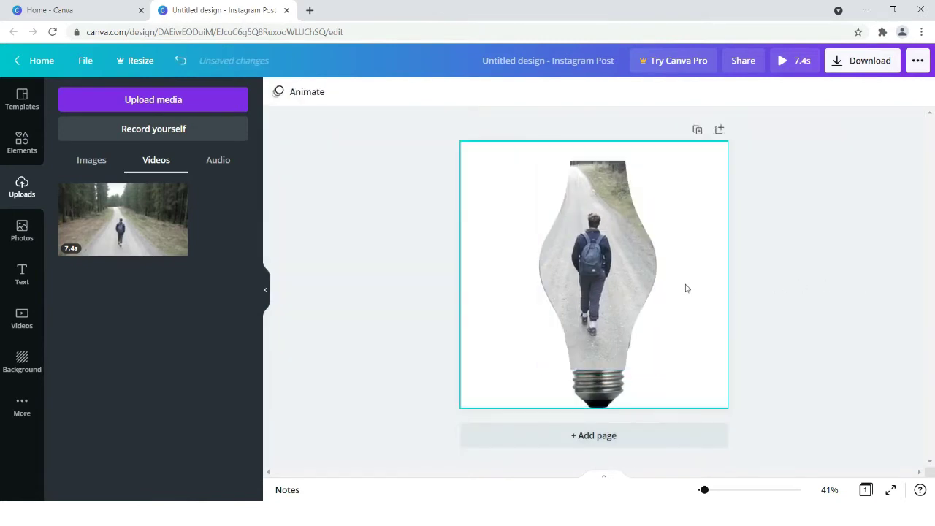
- Send the video frame one level backward, behind the light bulb image
right_click(600, 184)
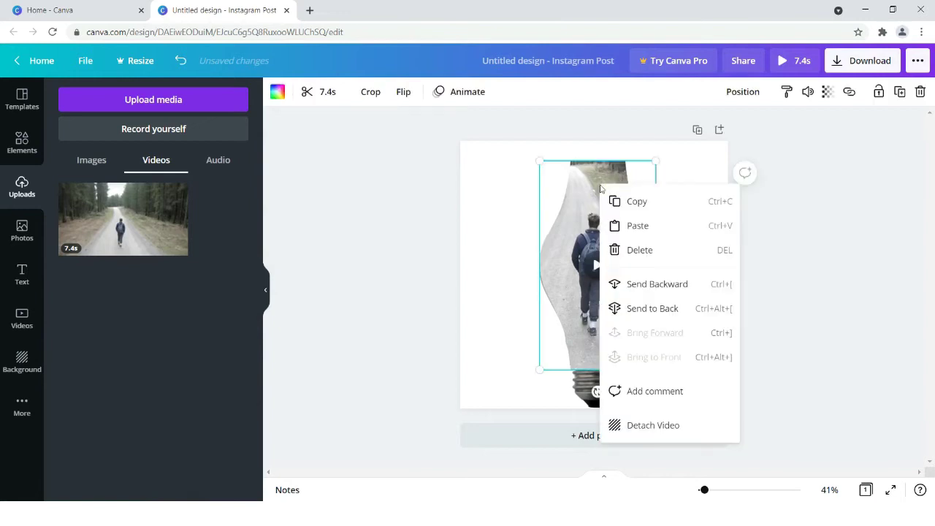
click(640, 292)
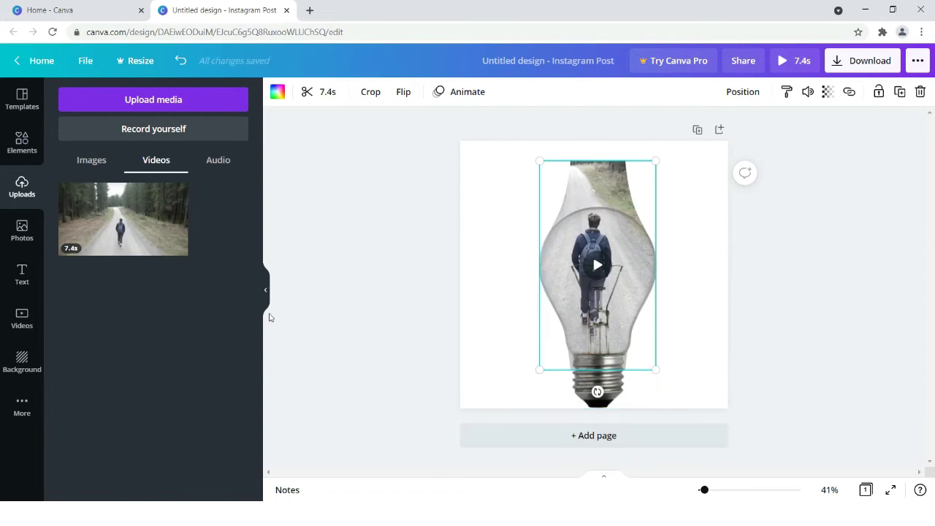
click(332, 298)
- Replace the elements search with "solid curl shape"
click(22, 150)
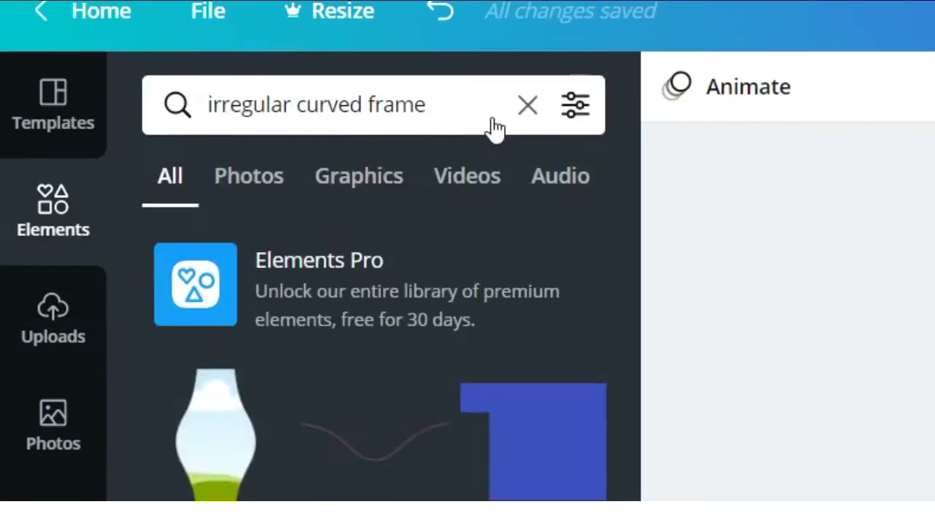
click(216, 98)
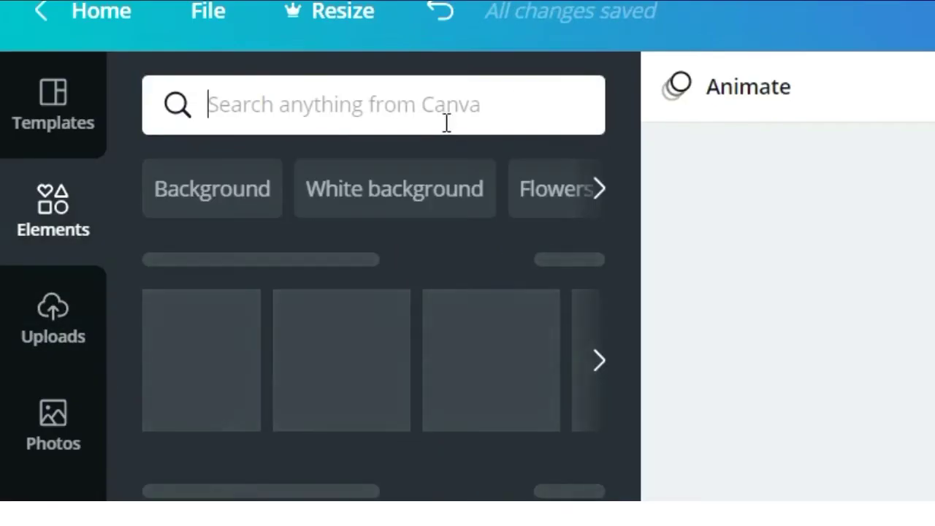
text(solid curl sh)
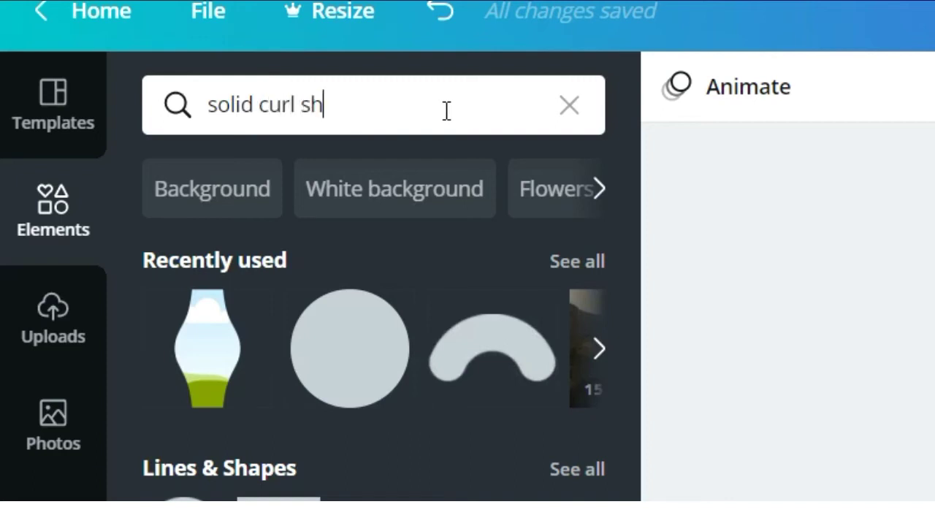
key(Return)
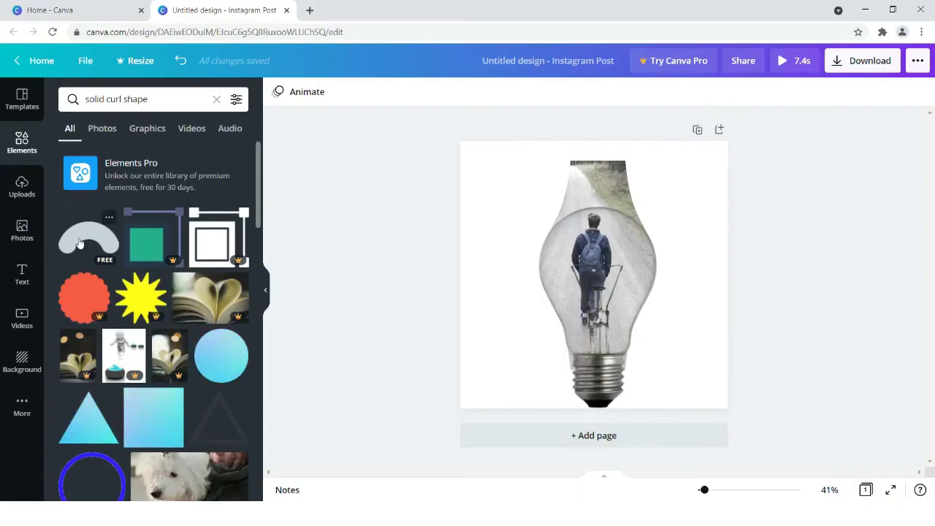
- Add the solid curl shape and enlarge it to arch over the top of the light bulb, covering the excess video
click(179, 458)
drag(613, 263, 617, 183)
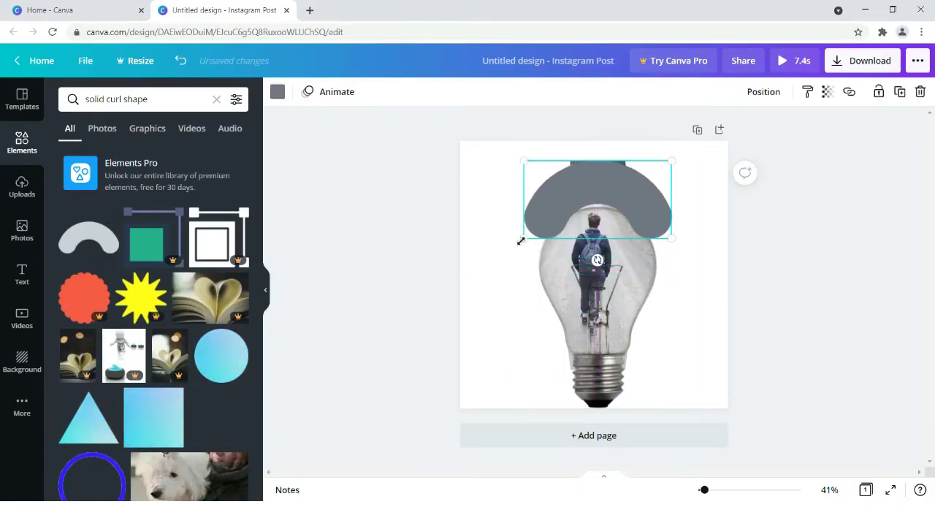
drag(523, 237, 397, 303)
drag(594, 262, 657, 230)
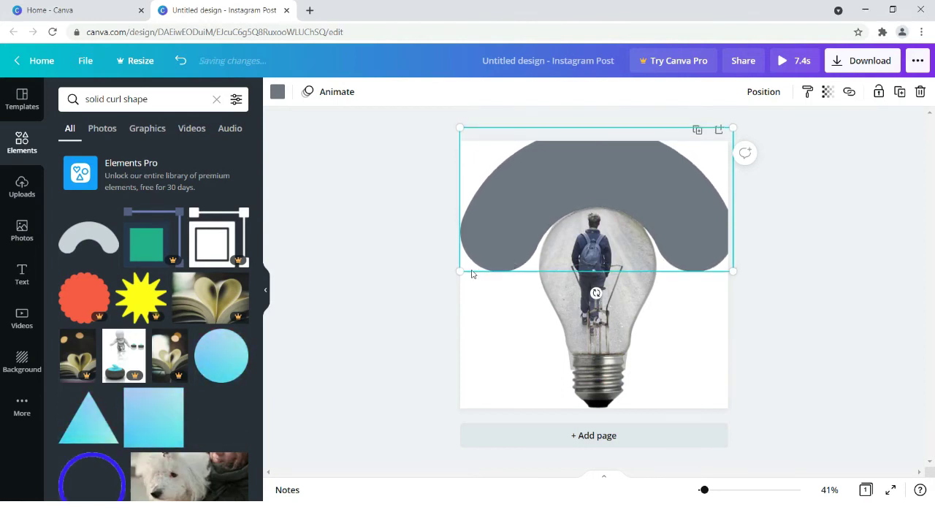
- Fine-tune the curl shape's size and position so its inner curve follows the bulb's upper outline
drag(457, 271, 465, 268)
drag(636, 215, 658, 217)
key(Left)
key(Left)
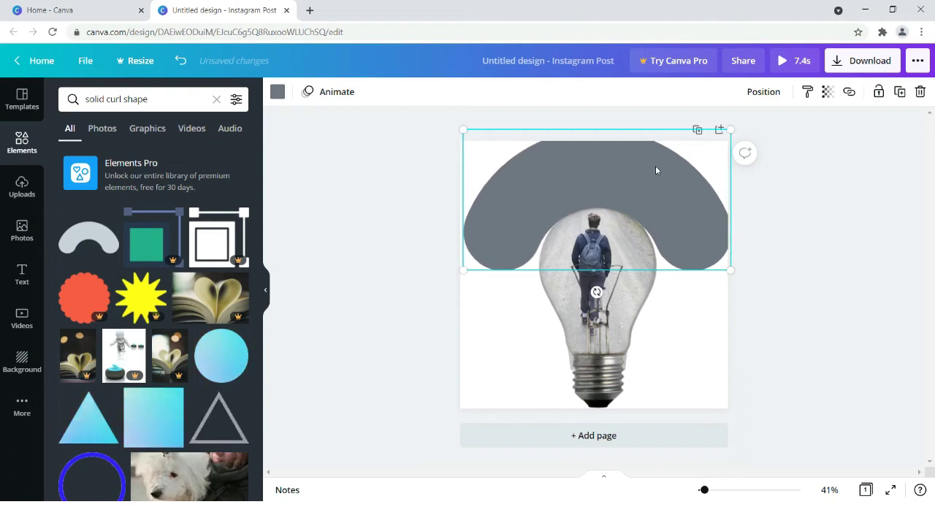
key(Right)
key(Right)
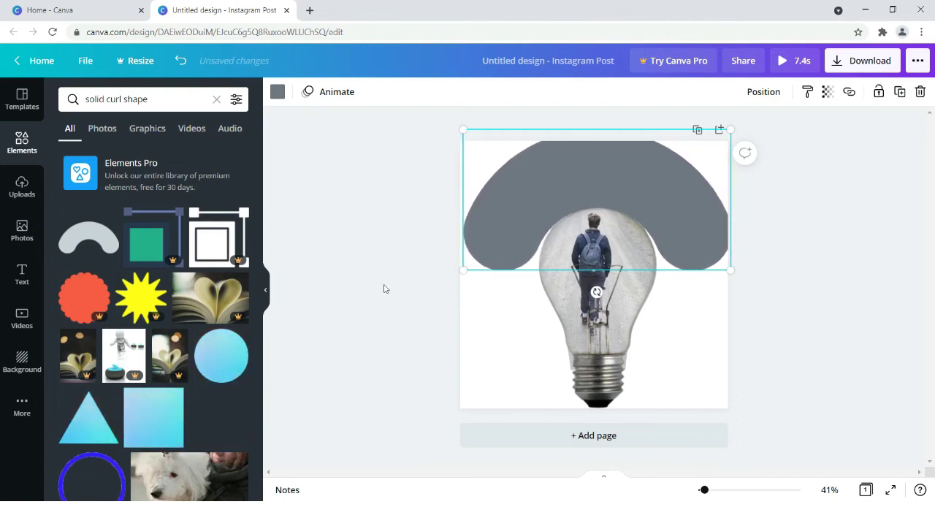
drag(458, 271, 461, 268)
key(Left)
key(Left)
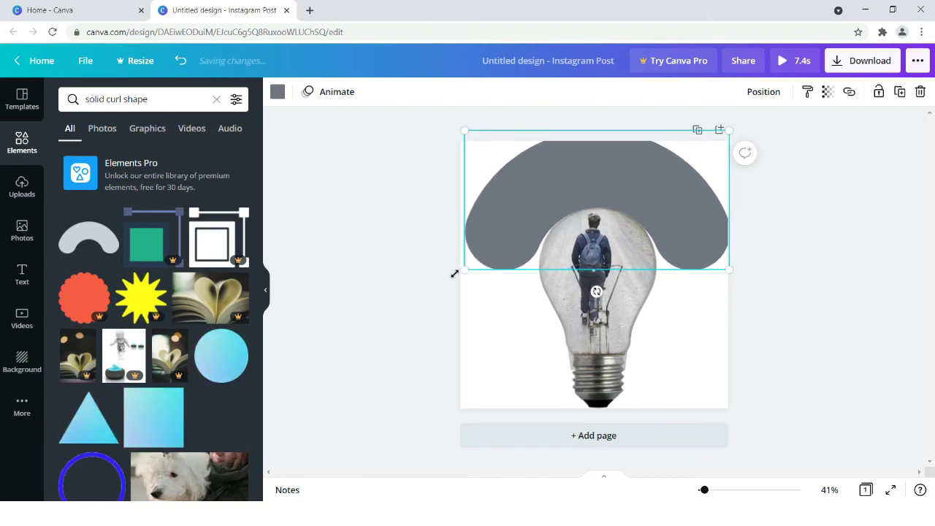
drag(466, 272, 469, 271)
key(Left)
key(Left)
key(Left)
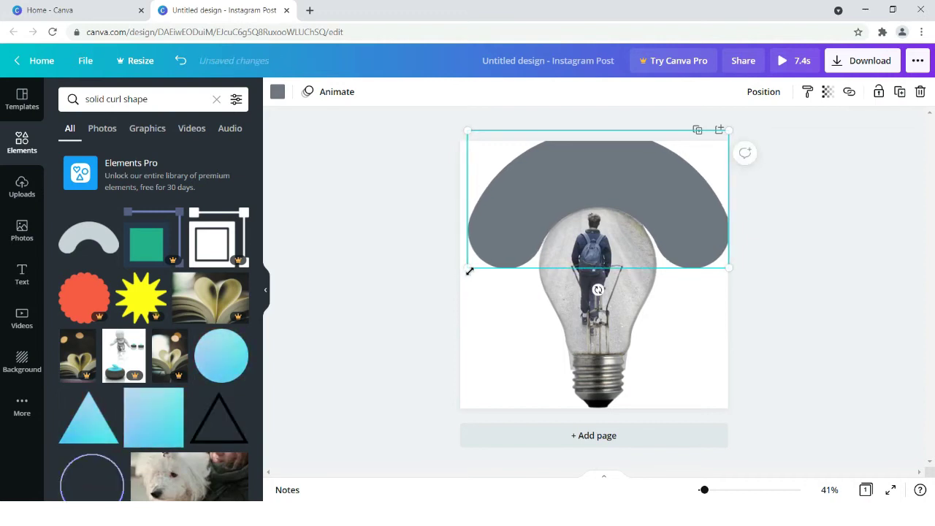
key(Right)
key(Right)
key(Right)
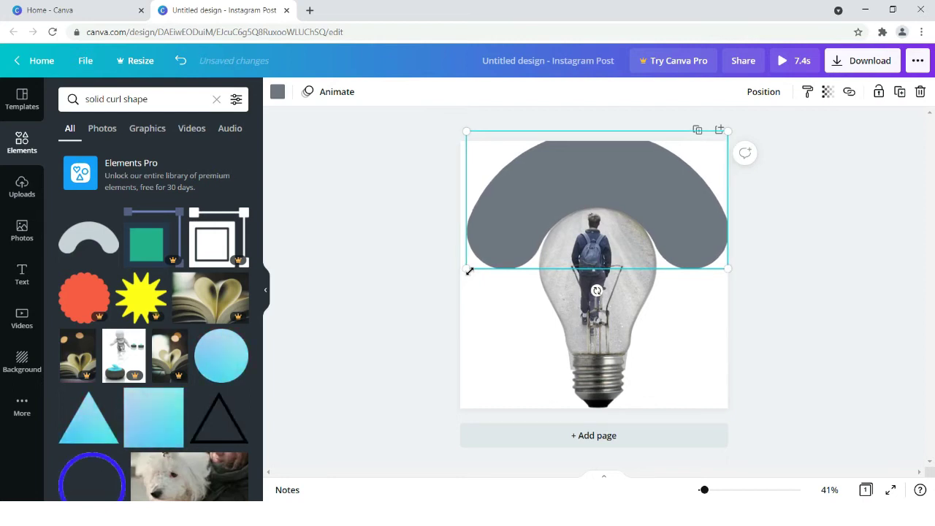
- Recolour the curl shape white to blend with the page background
click(277, 92)
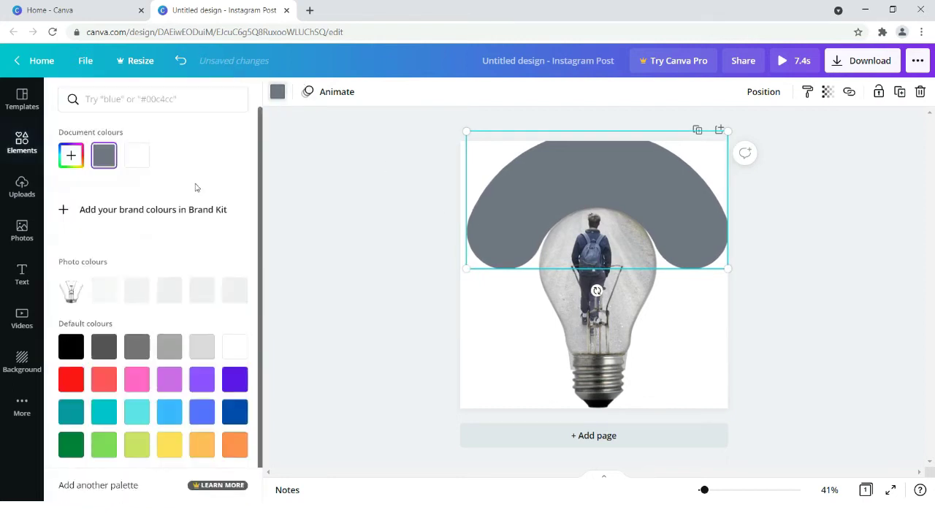
click(137, 159)
click(393, 271)
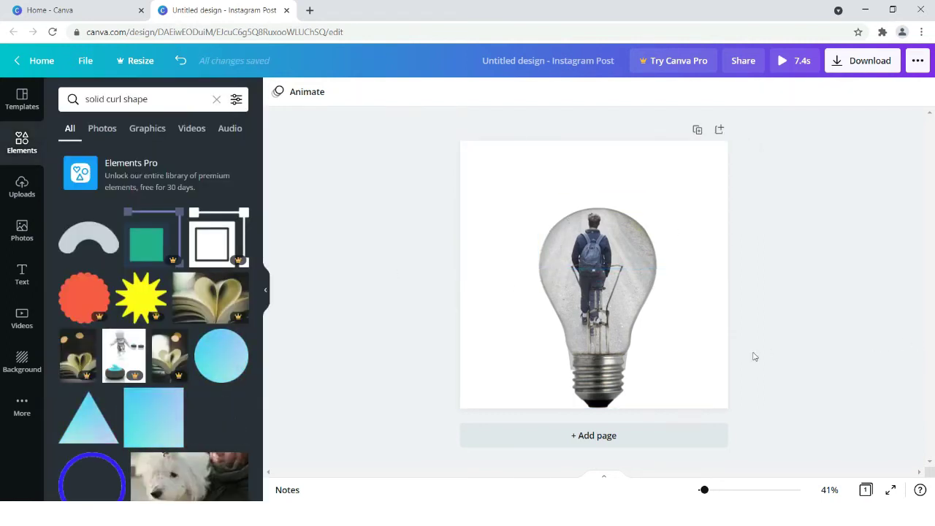
- Add a circle shape, reduce its size, and place it on the page beside the left of the bulb's base
drag(705, 491, 709, 490)
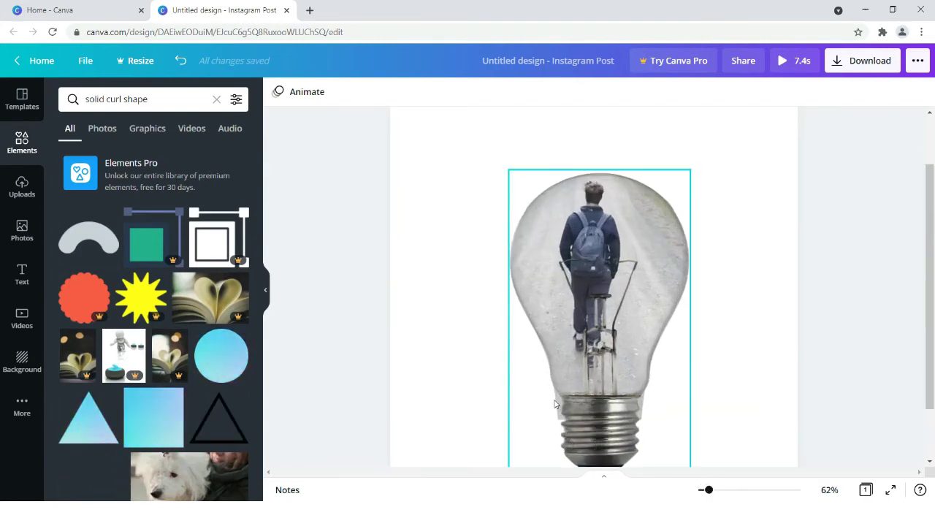
drag(709, 494, 712, 493)
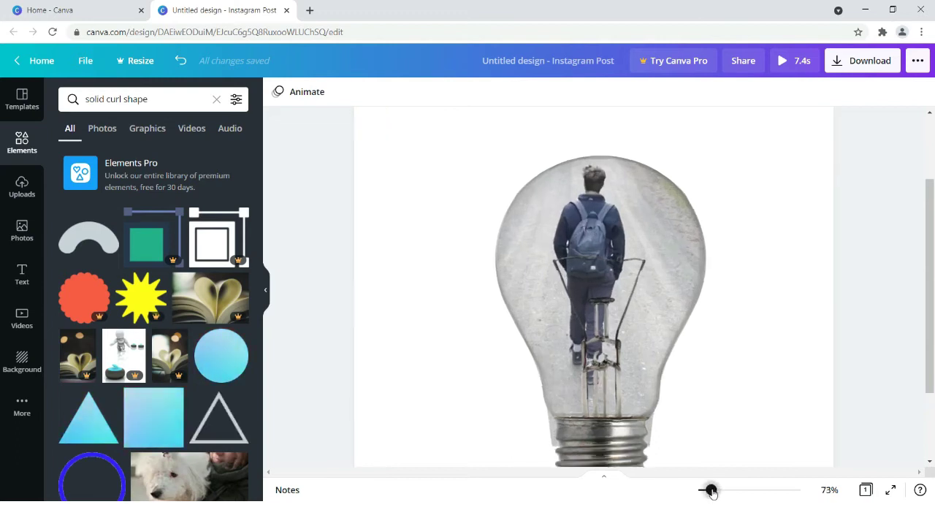
drag(930, 362, 934, 430)
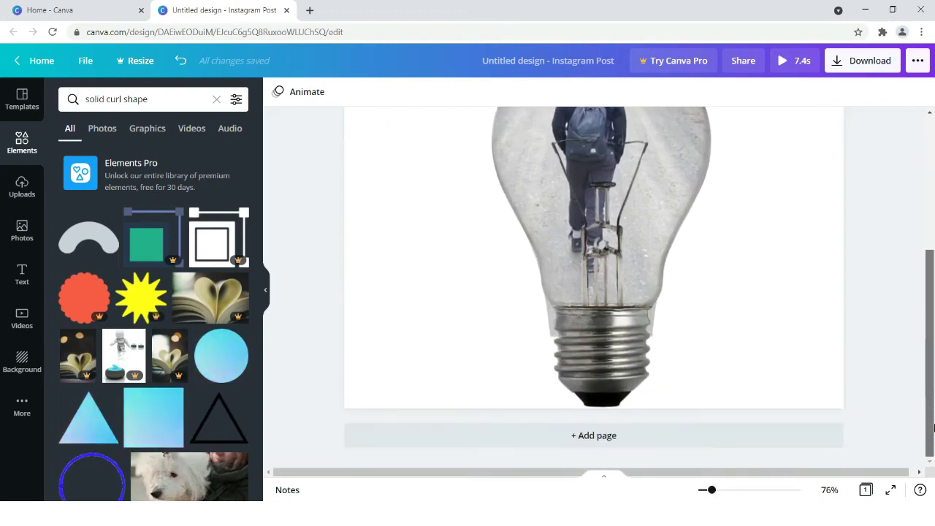
click(215, 99)
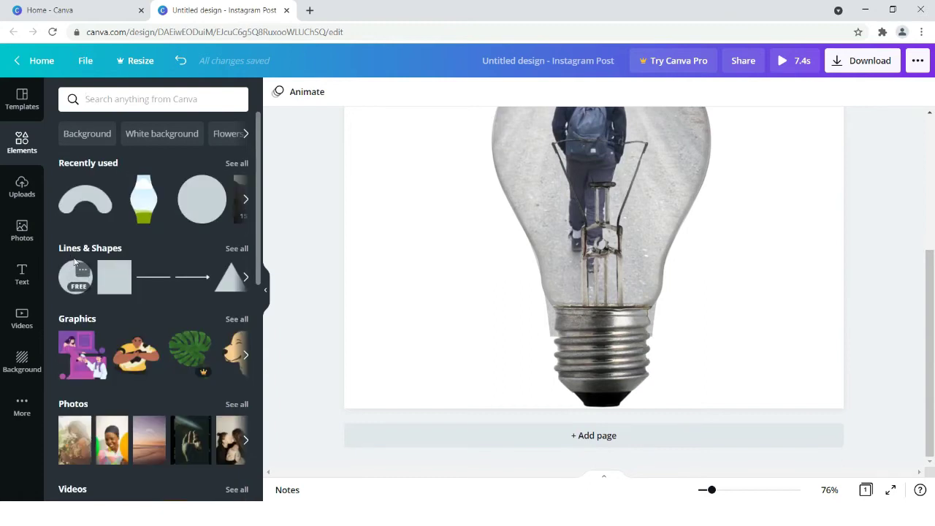
click(65, 279)
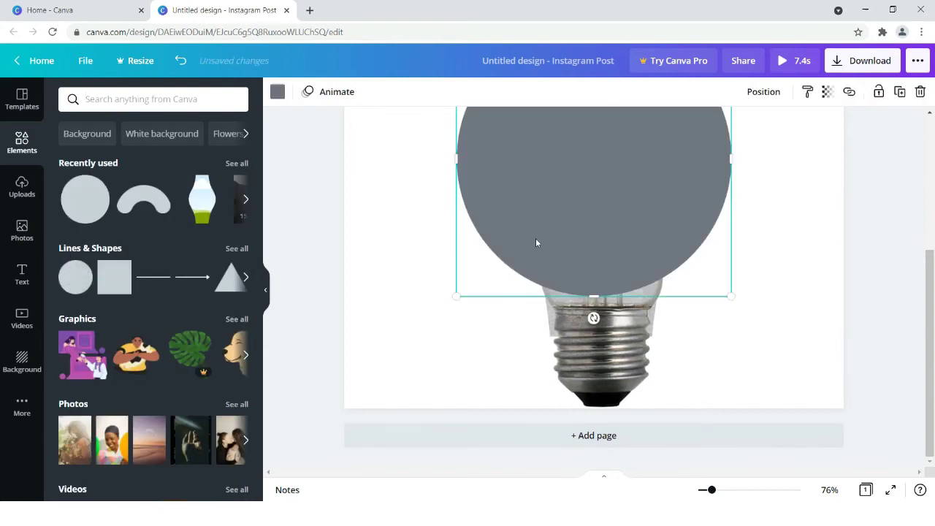
drag(449, 300, 670, 161)
drag(683, 120, 493, 356)
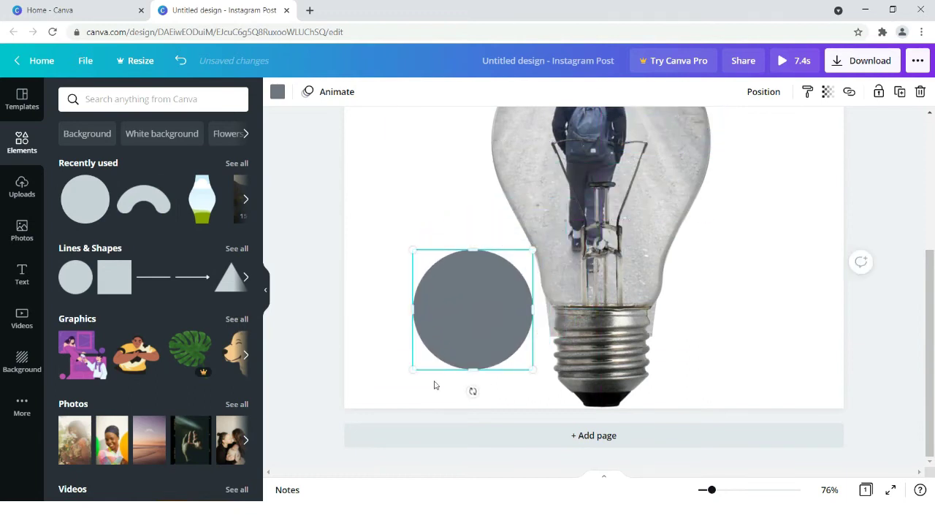
- Shrink the circle further and align it over the video excess at the left of the bulb's screw base
drag(409, 370, 536, 314)
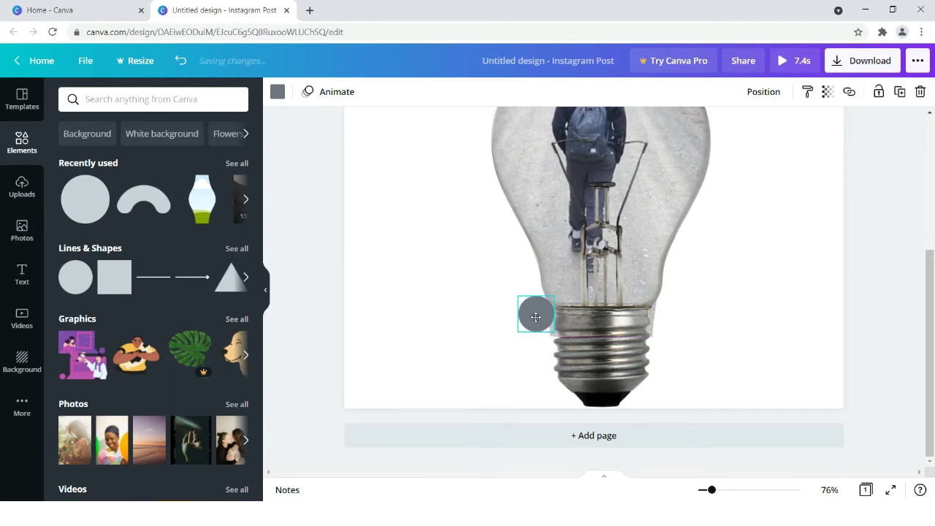
key(Down)
key(Down)
key(Down)
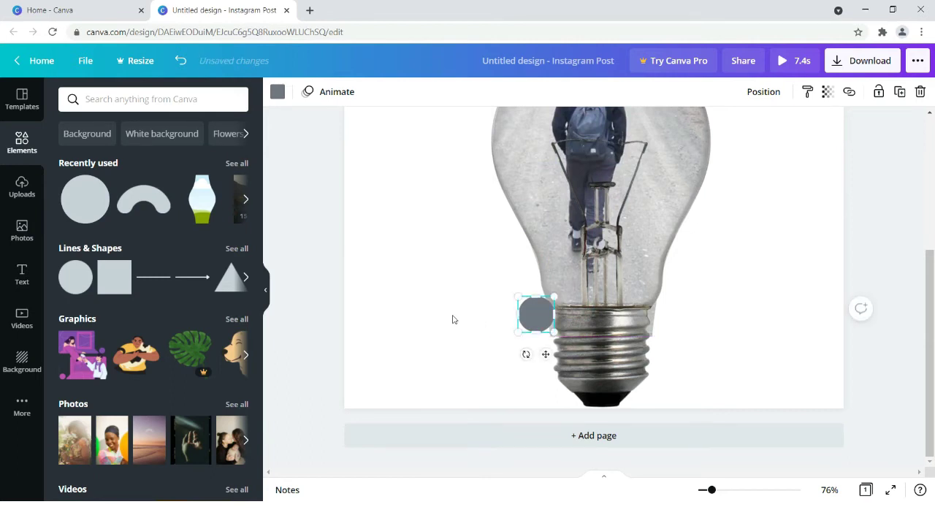
key(Up)
key(Right)
- Recolour the small circle beside the bulb's base white
click(278, 91)
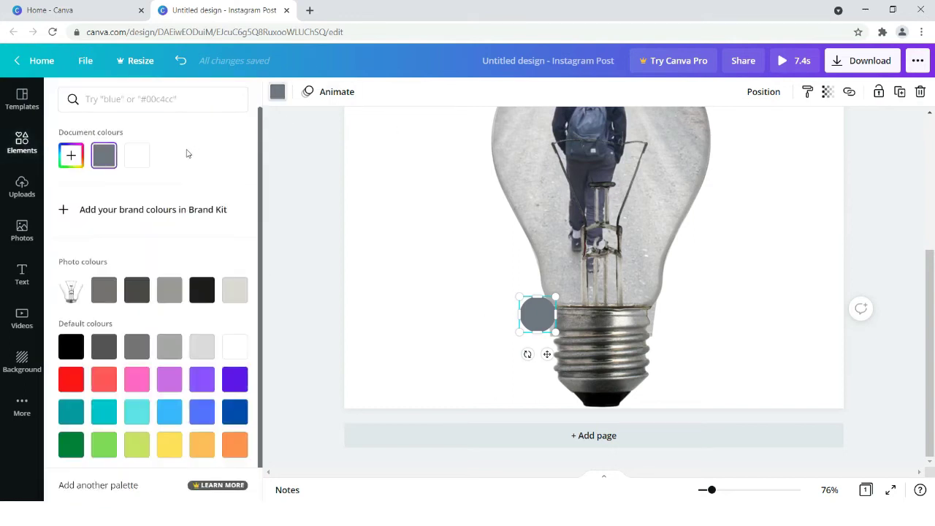
click(137, 156)
key(Escape)
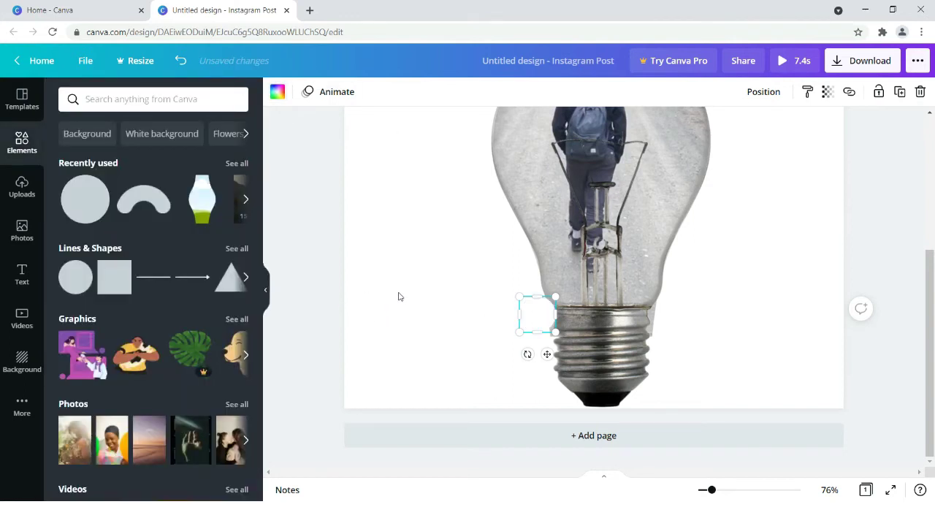
click(399, 296)
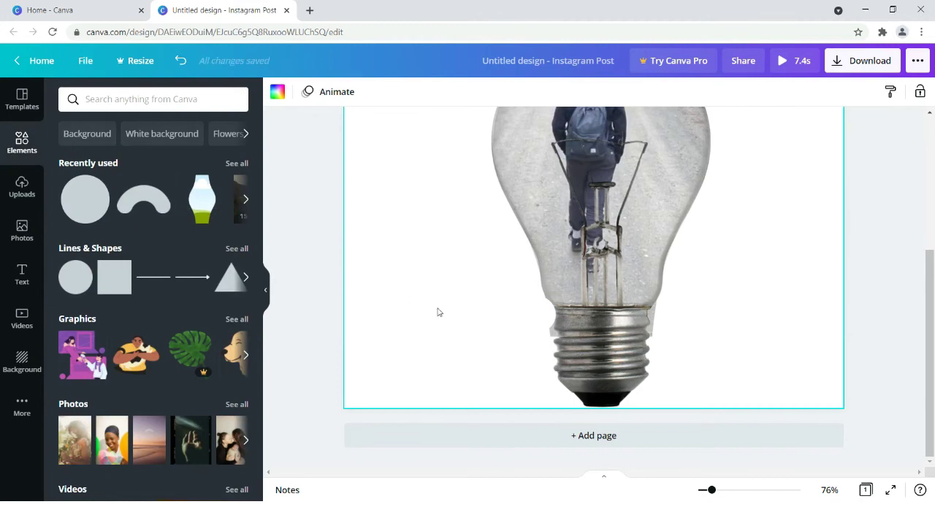
- Shrink the white circle slightly and nudge it against the upper left edge of the bulb's screw base
click(541, 321)
drag(554, 297, 551, 302)
key(Right)
key(Right)
key(Right)
key(Right)
key(Right)
key(Right)
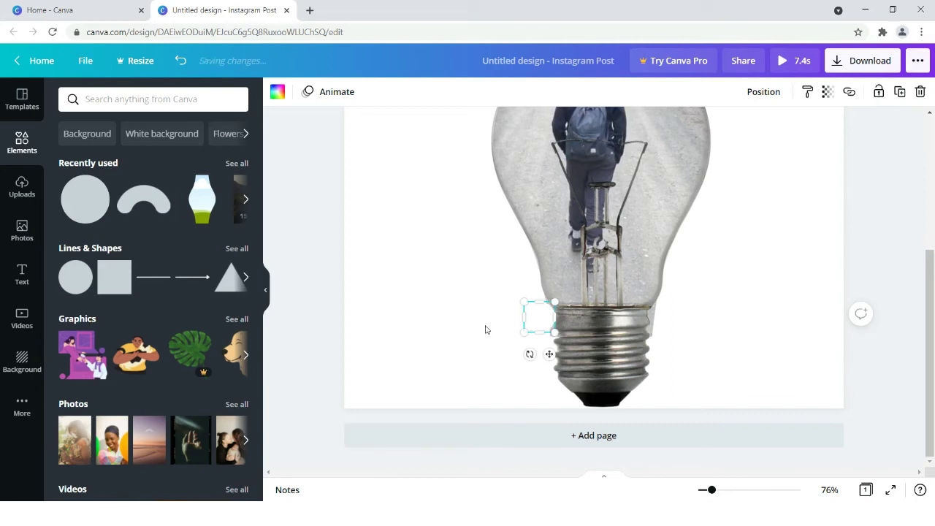
key(Up)
key(Up)
key(Up)
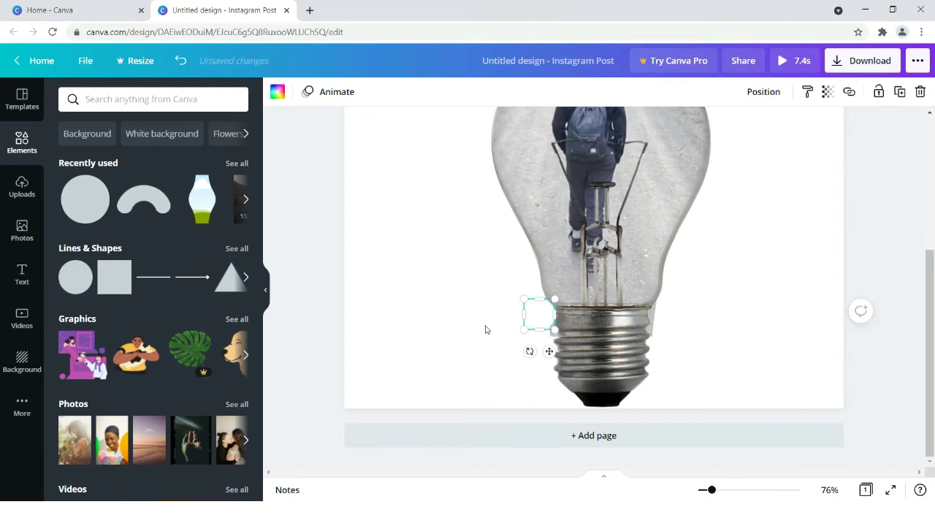
click(431, 313)
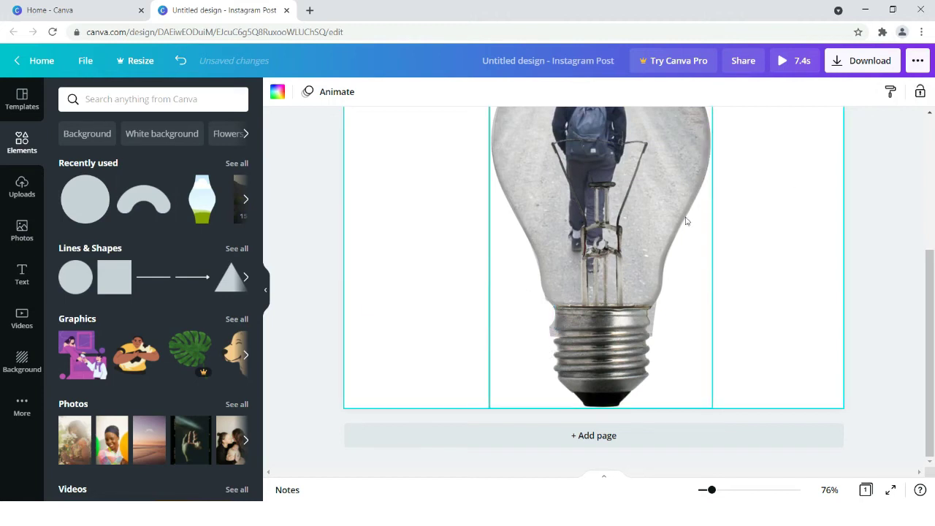
- Duplicate the white circle and place the copy over the video excess on the right side of the screw base
click(546, 321)
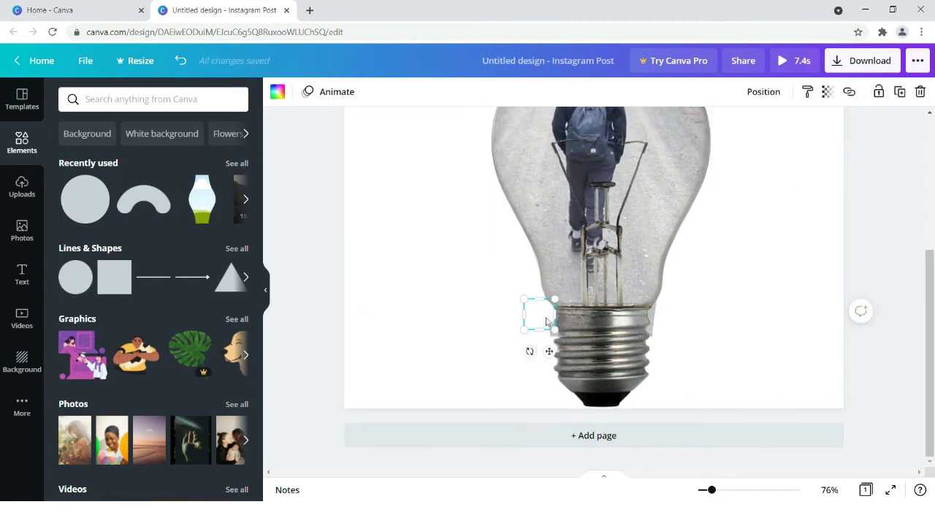
click(899, 92)
drag(555, 330, 671, 319)
click(885, 262)
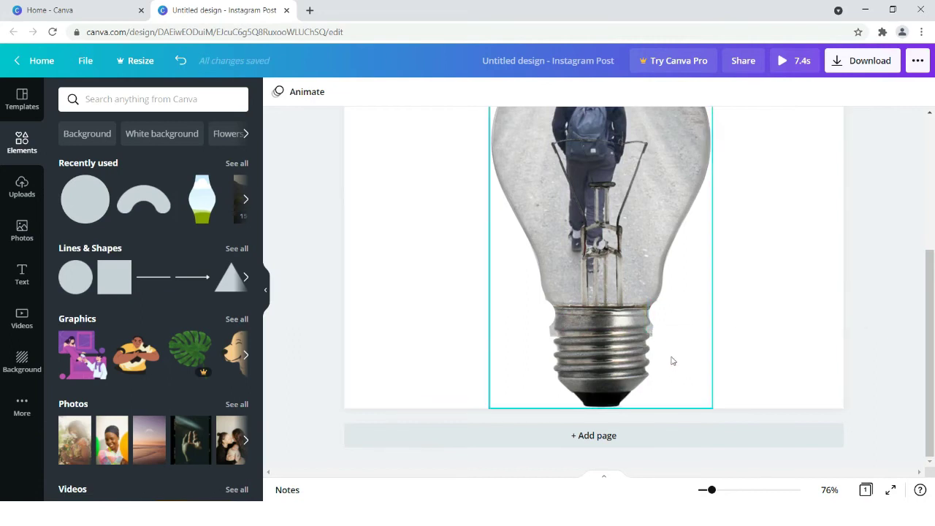
- Shrink the right-hand white circle and move it lower against the screw base to hide the remaining video edge
click(659, 321)
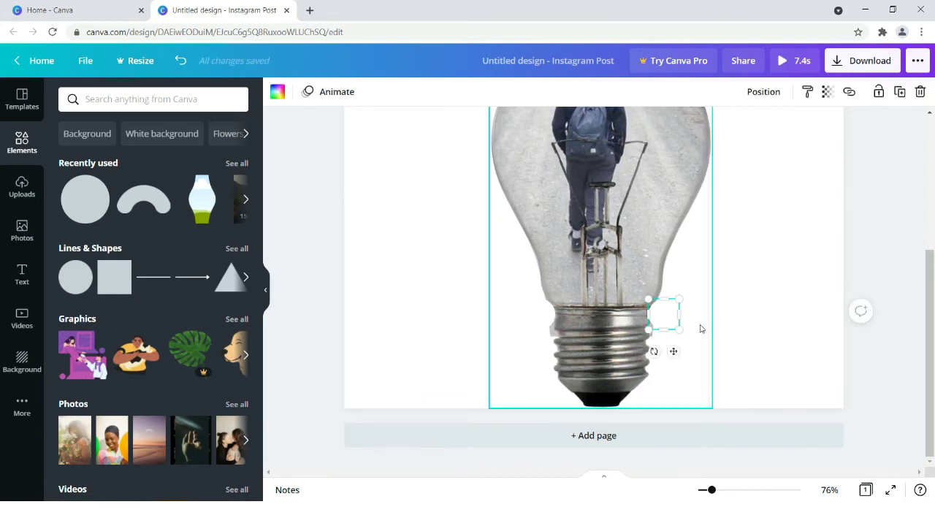
mouse_move(669, 322)
mouse_down()
mouse_move(670, 337)
mouse_move(664, 329)
mouse_up()
key(Left)
key(Left)
key(Left)
key(Left)
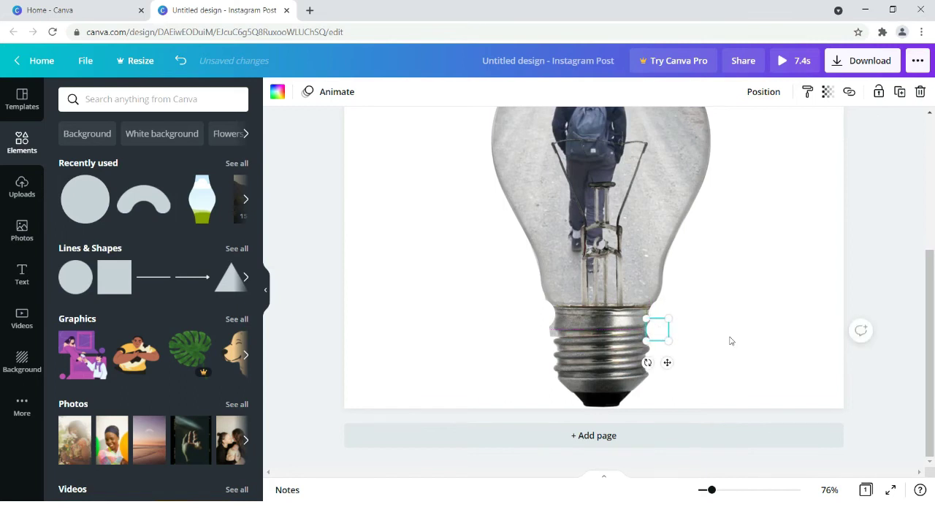
- Duplicate the smaller white circle and align the copy over the remaining video edge left of the screw base
click(898, 93)
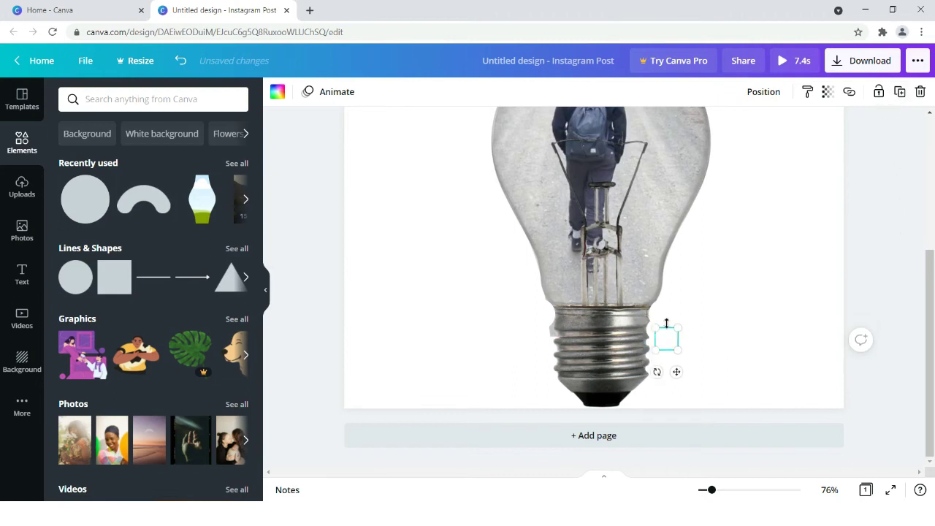
drag(665, 341, 545, 331)
key(Right)
key(Right)
key(Right)
key(Right)
key(Right)
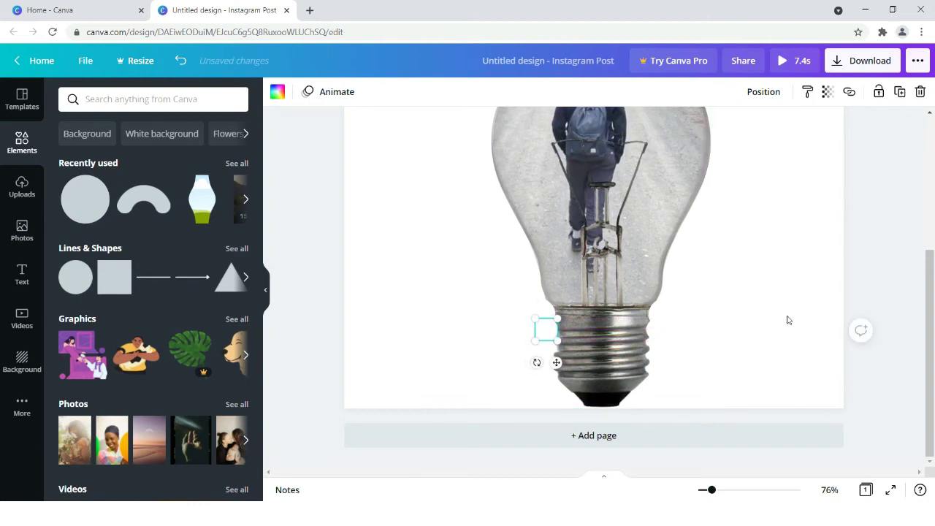
click(305, 284)
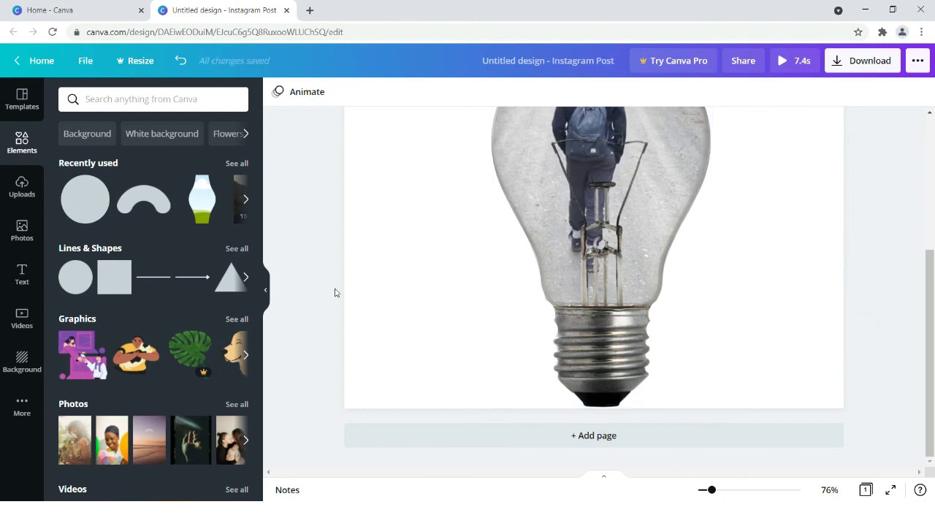
- Preview the design's playback to check how the walking video looks inside the masked bulb
drag(703, 493, 707, 494)
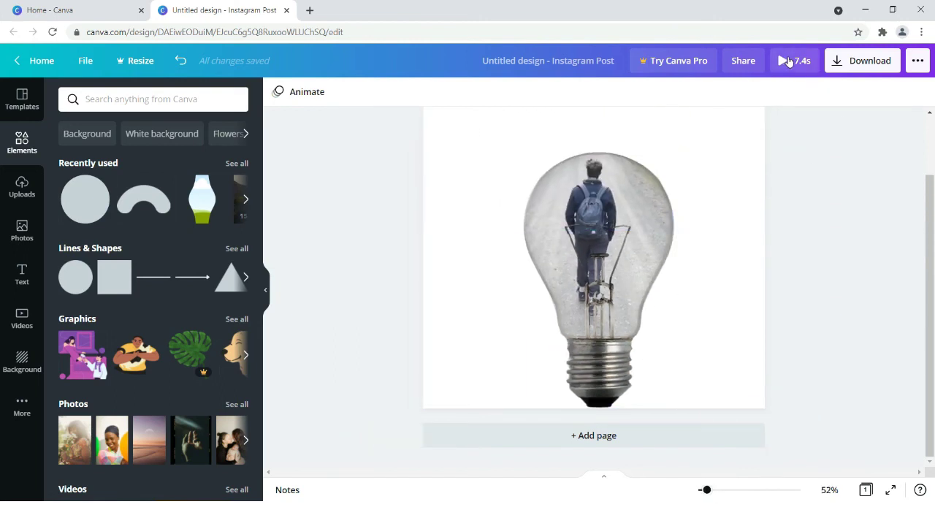
click(789, 61)
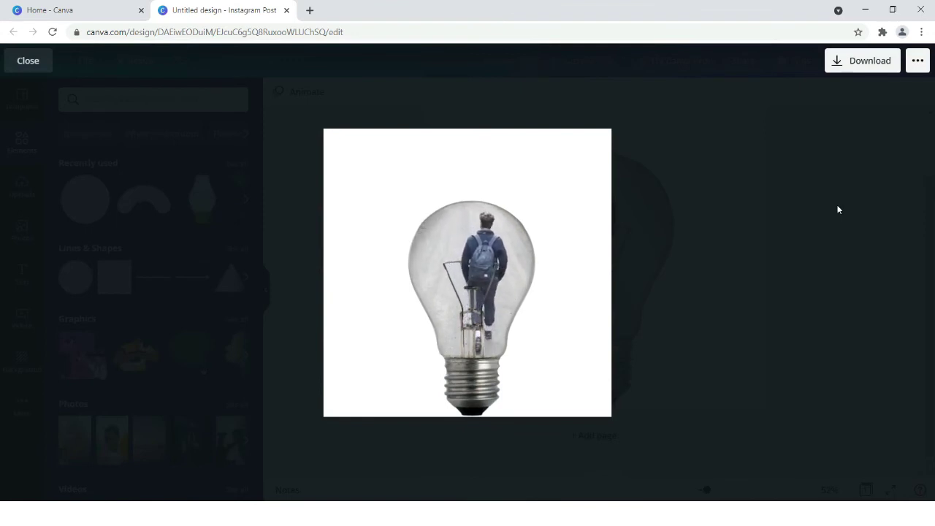
key(Escape)
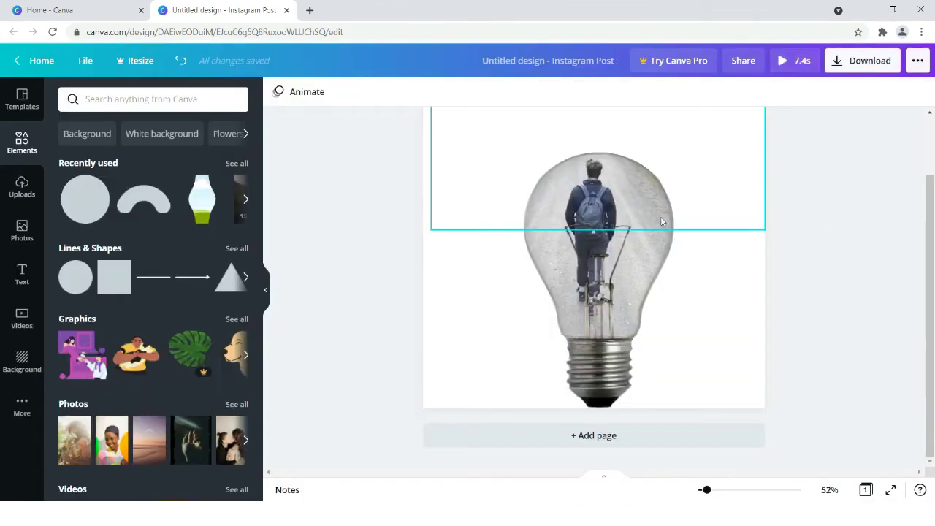
- Add a second page and place the uploaded suit jacket image along its bottom edge
click(22, 186)
click(87, 167)
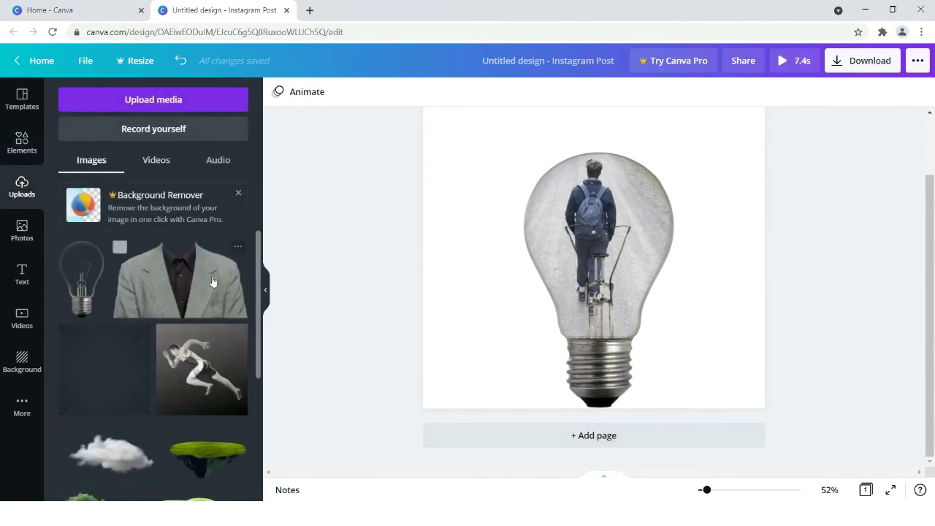
click(540, 444)
click(181, 290)
drag(655, 308, 645, 409)
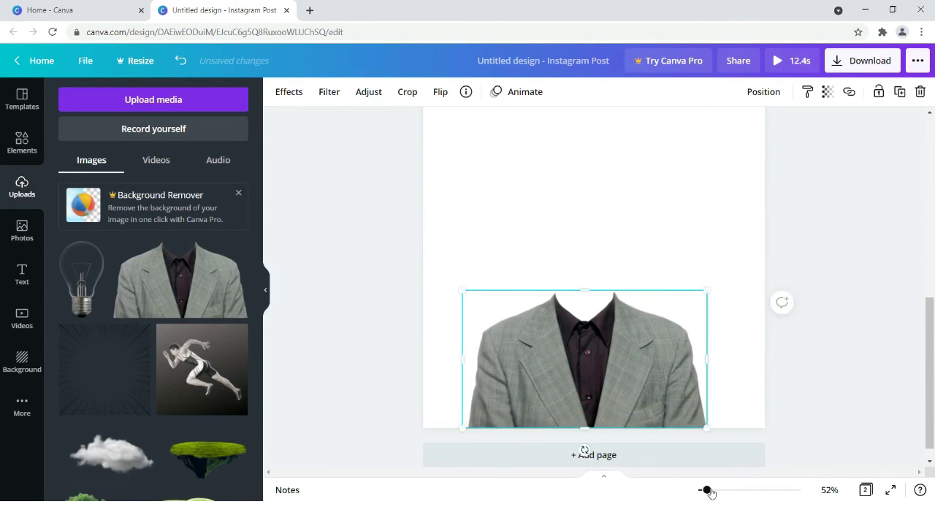
- Enlarge the suit jacket on page 2 and centre it along the page's bottom edge
drag(710, 493, 707, 493)
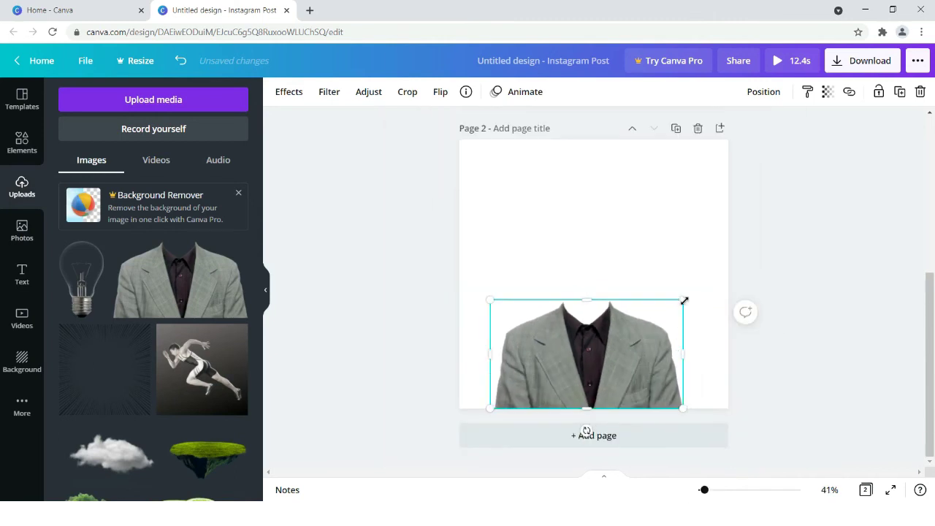
drag(688, 299, 711, 282)
drag(671, 327, 660, 322)
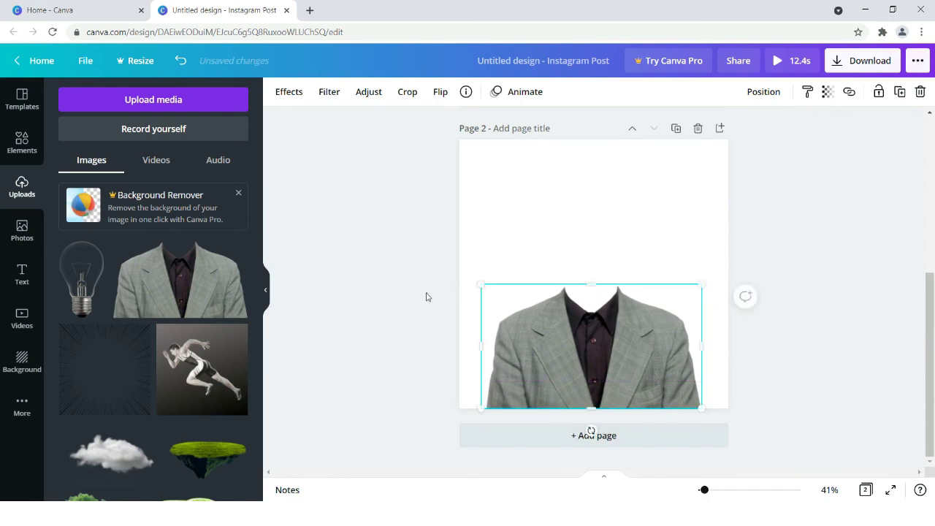
click(427, 296)
- Copy all the light bulb composition elements from page 1 and paste them onto page 2
scroll(427, 294, up, 3)
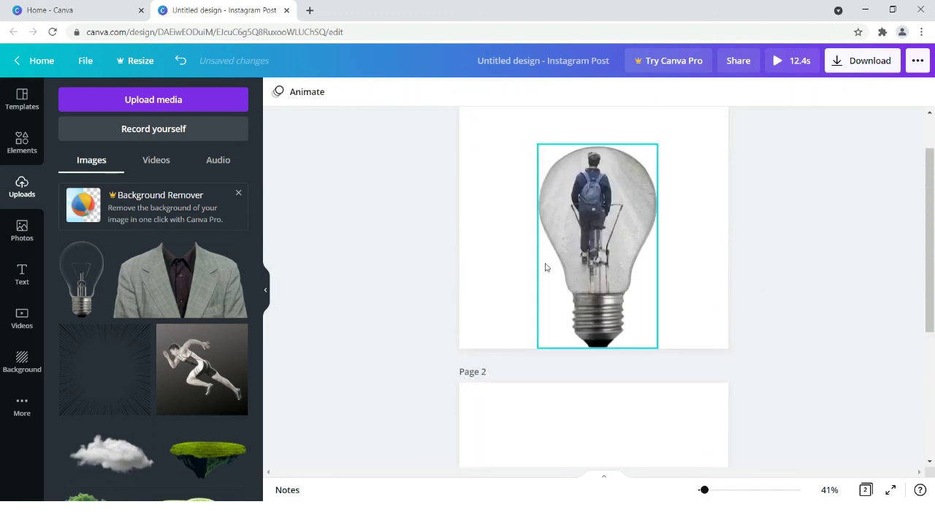
scroll(402, 304, down, 3)
scroll(488, 271, up, 3)
scroll(593, 316, up, 1)
key(ctrl+a)
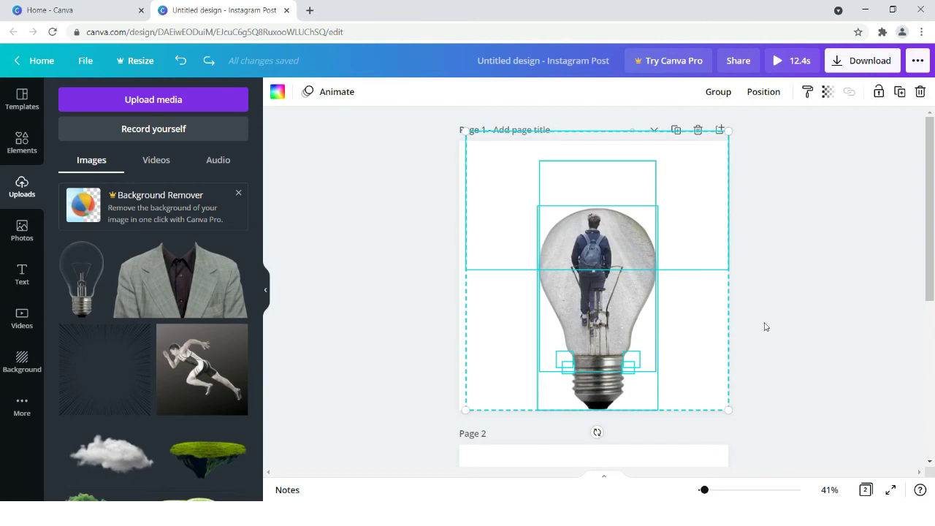
scroll(763, 328, down, 3)
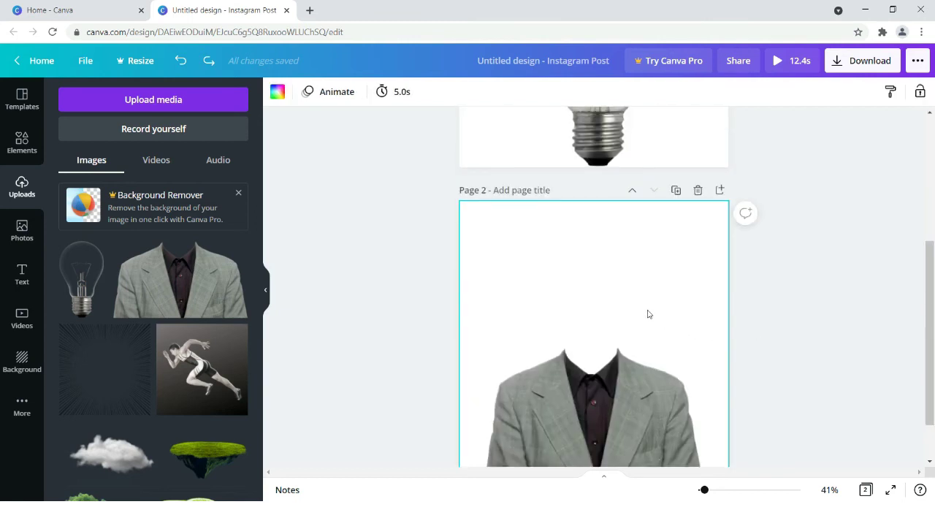
key(ctrl+v)
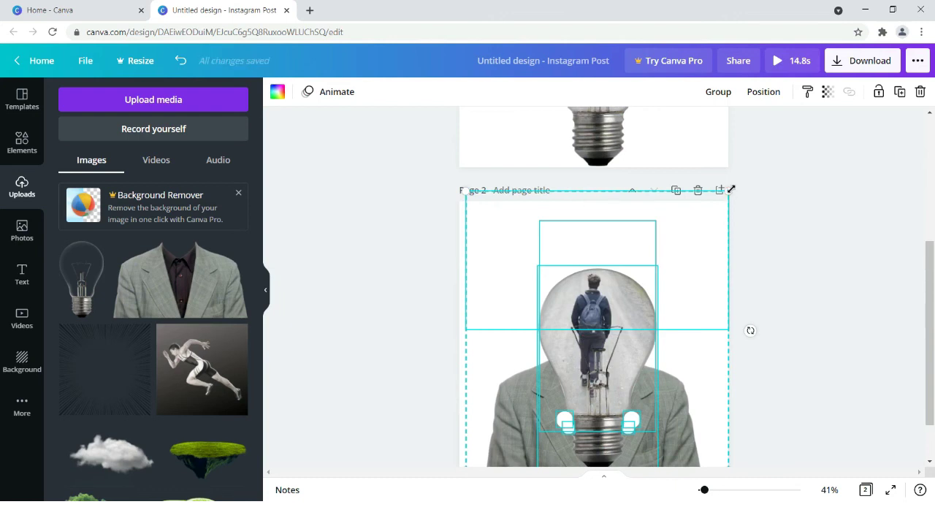
- Shrink the pasted bulb composition and move it up so the screw base sits in the jacket's collar
drag(731, 189, 691, 233)
drag(659, 307, 674, 240)
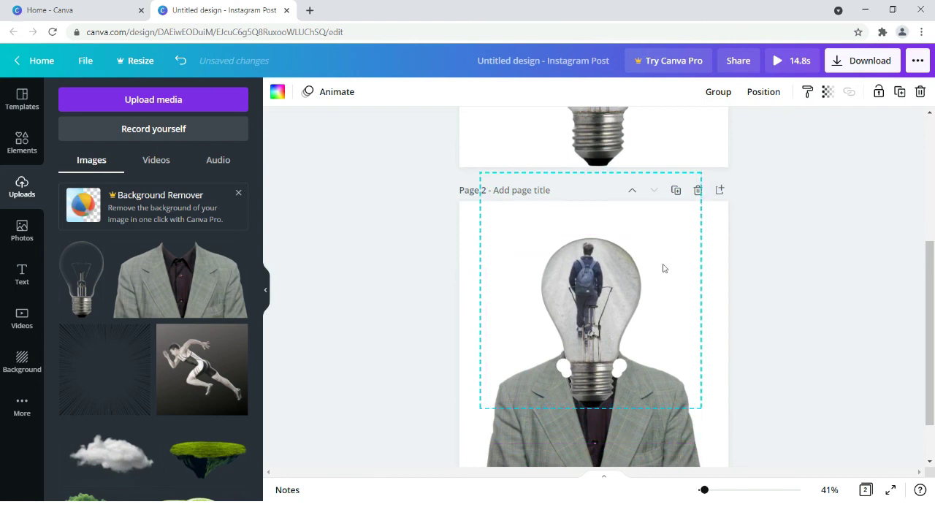
right_click(681, 318)
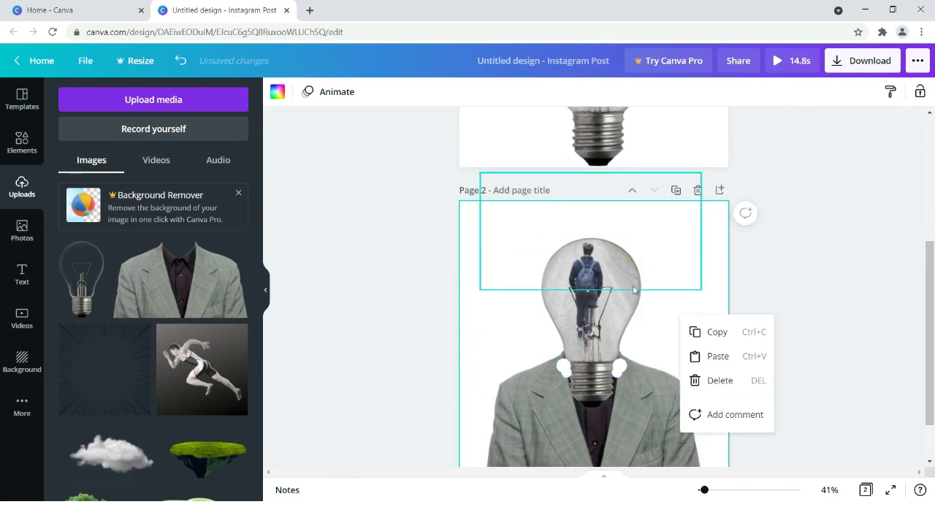
click(659, 300)
click(744, 319)
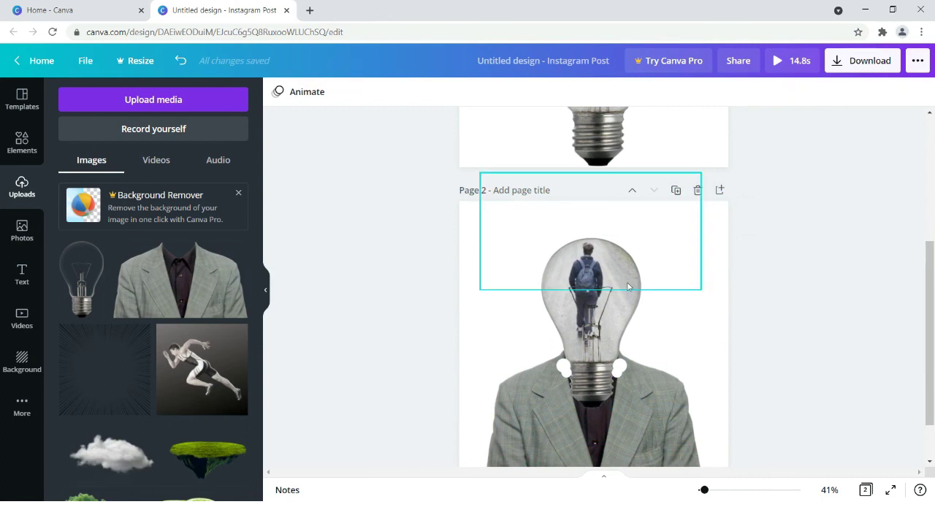
- Send the bulb image and the masked walking video on page 2 to the back, behind the jacket
click(625, 319)
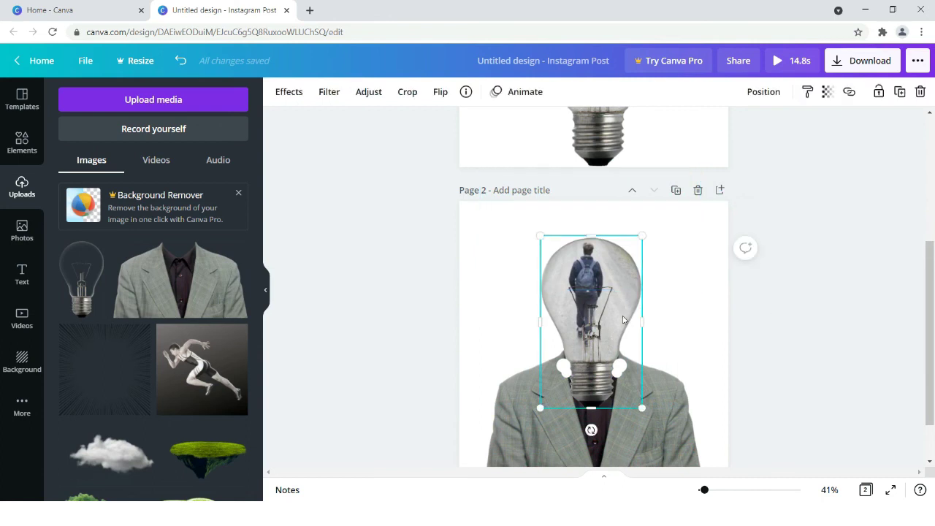
right_click(623, 319)
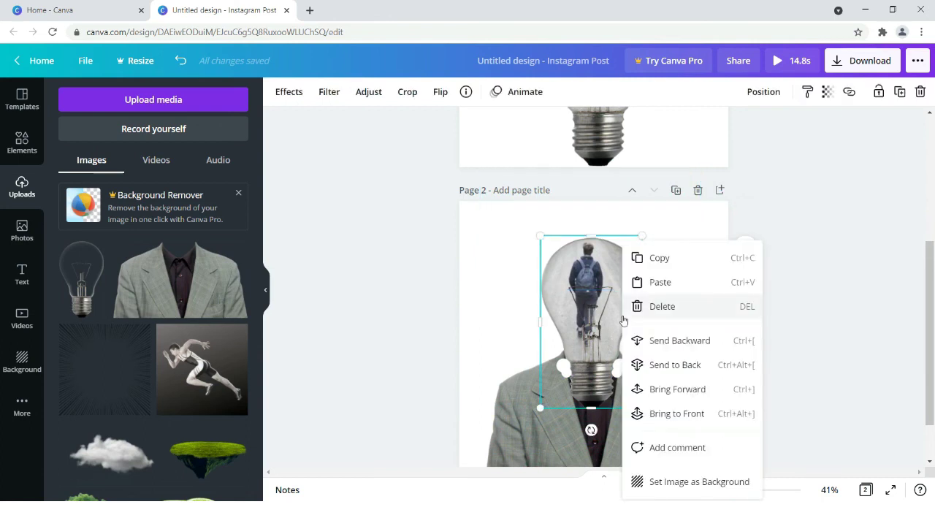
click(673, 364)
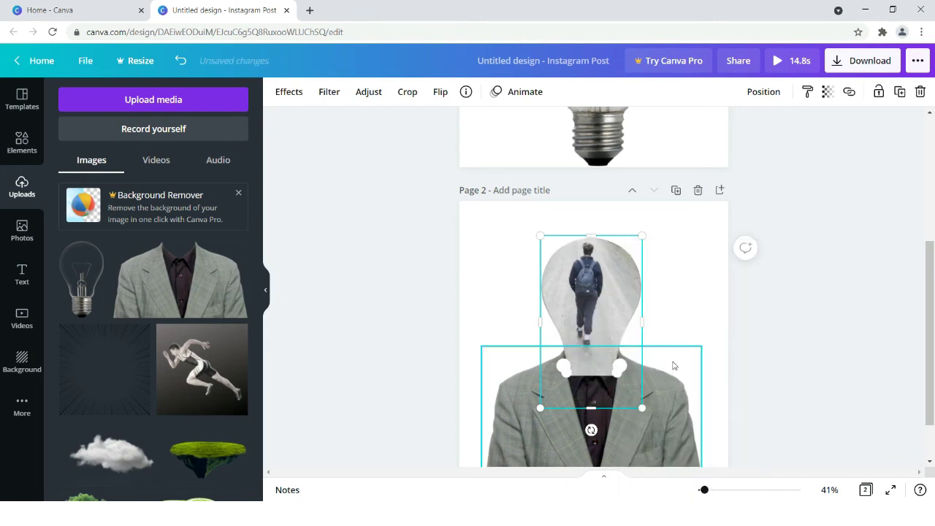
click(618, 322)
right_click(618, 322)
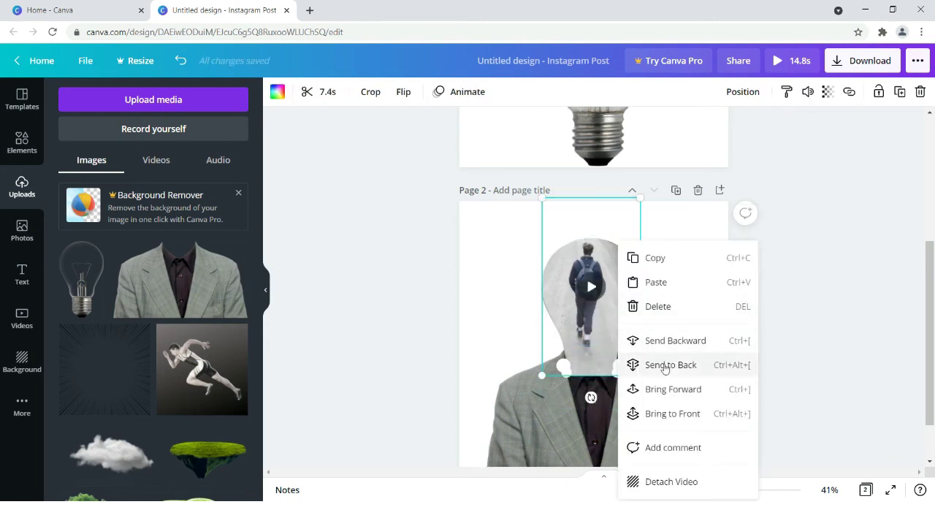
click(653, 365)
- Send the two larger white circles beside the bulb's neck to the back, behind the jacket
click(621, 369)
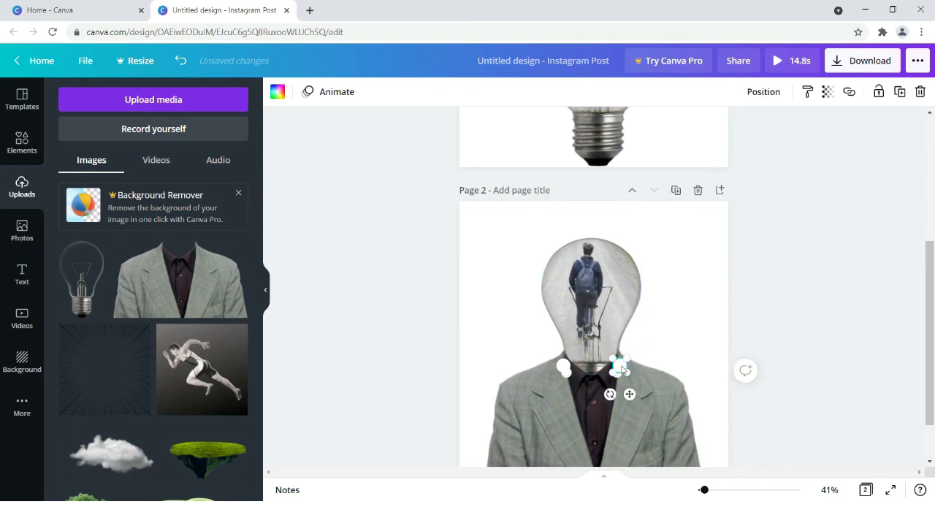
right_click(621, 369)
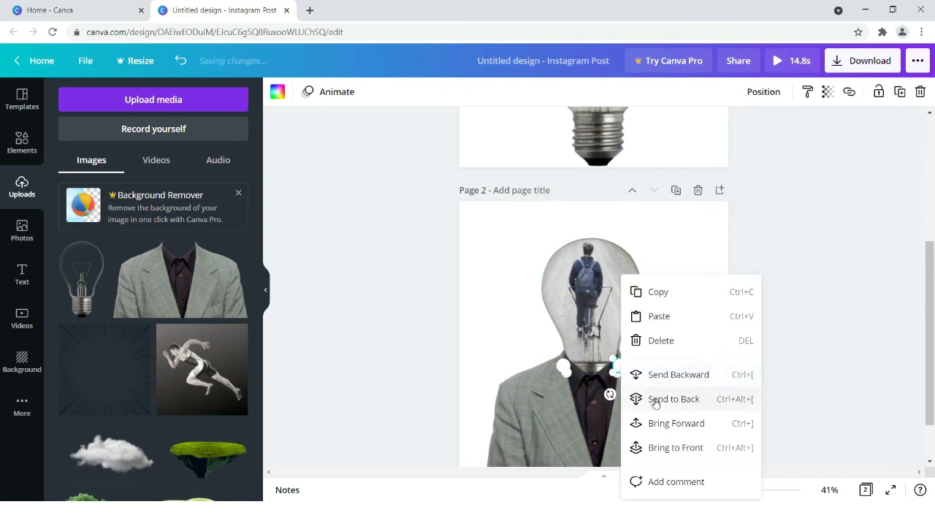
click(649, 397)
click(563, 366)
right_click(563, 367)
click(592, 397)
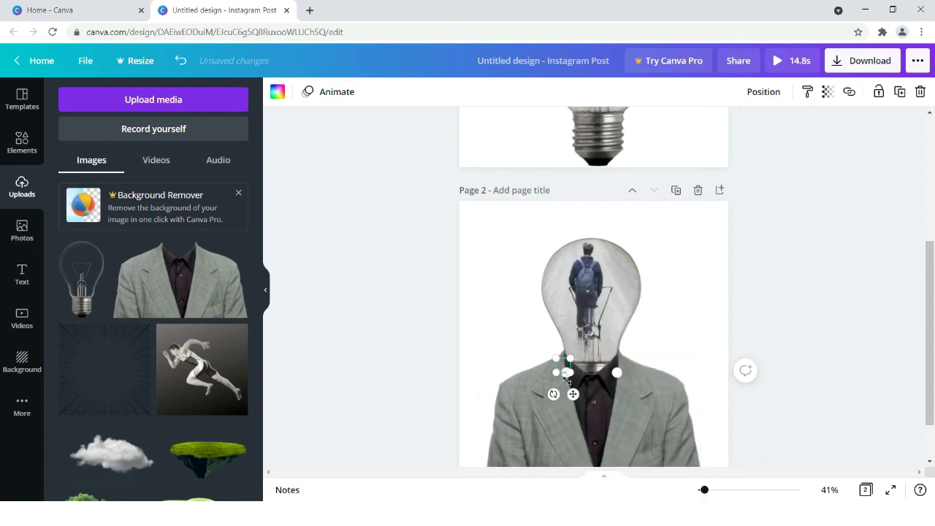
- Send the two smaller white circles at the jacket collar to the back
click(526, 385)
click(566, 372)
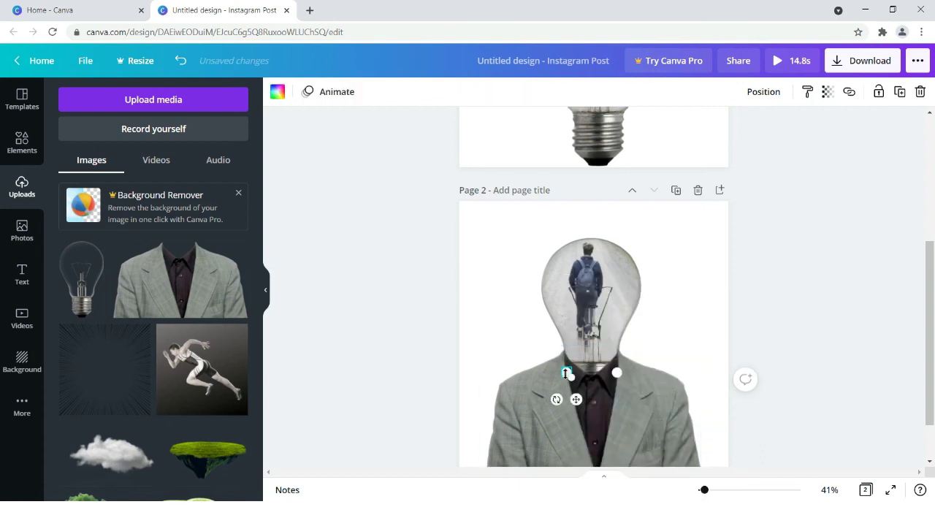
right_click(566, 373)
click(590, 397)
click(616, 373)
right_click(616, 374)
click(650, 396)
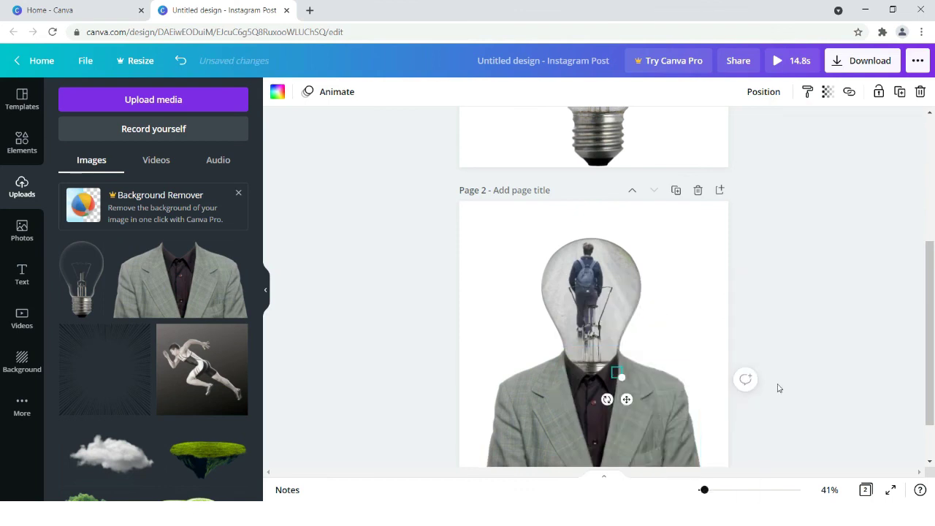
click(846, 329)
- Preview the playback of both pages, skipping through the timeline to check the walking video inside each bulb
scroll(846, 331, up, 4)
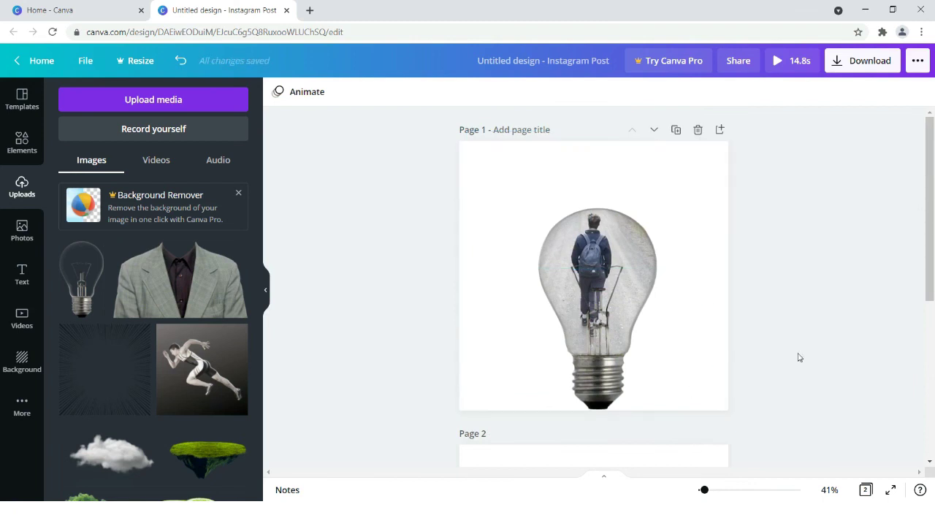
scroll(799, 357, down, 4)
scroll(795, 344, up, 4)
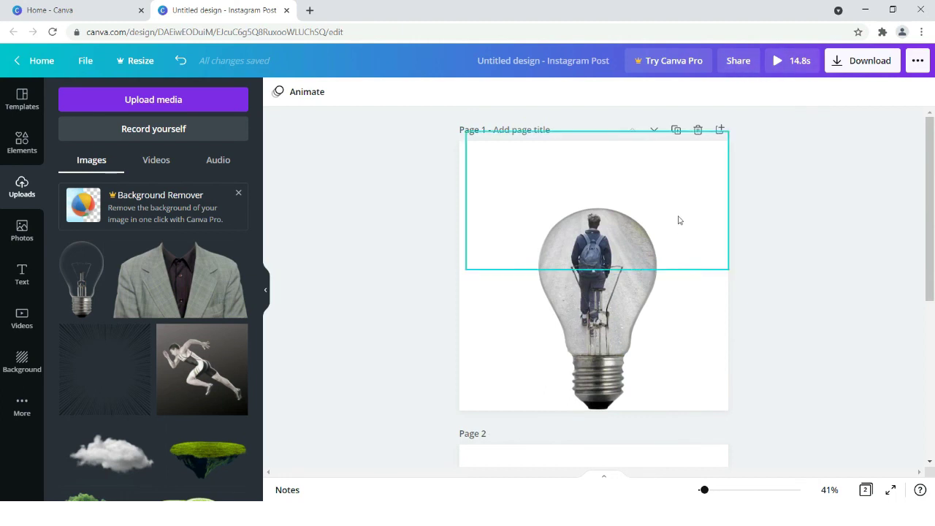
click(707, 379)
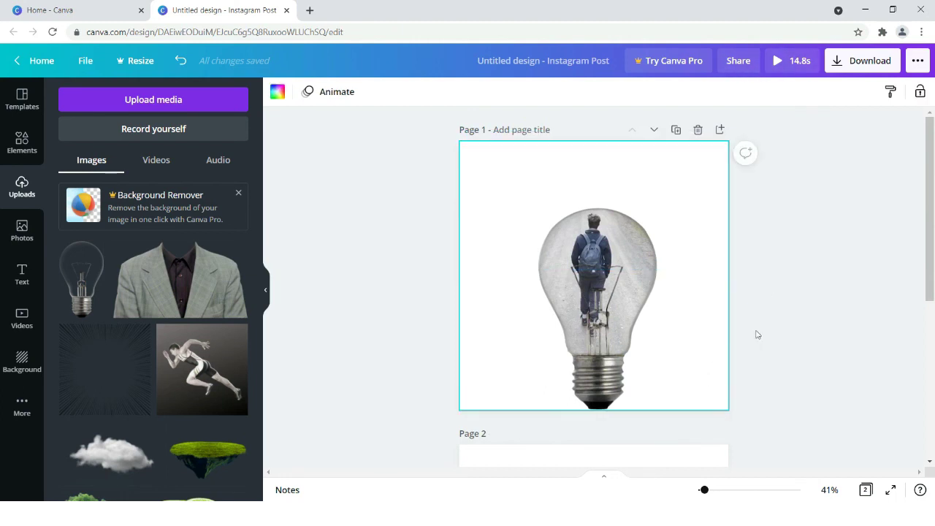
click(788, 62)
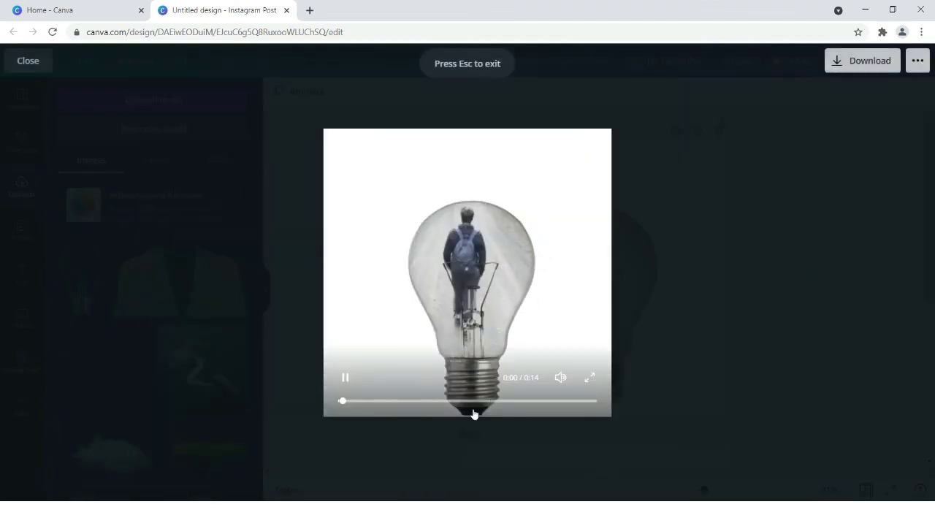
click(369, 400)
click(423, 400)
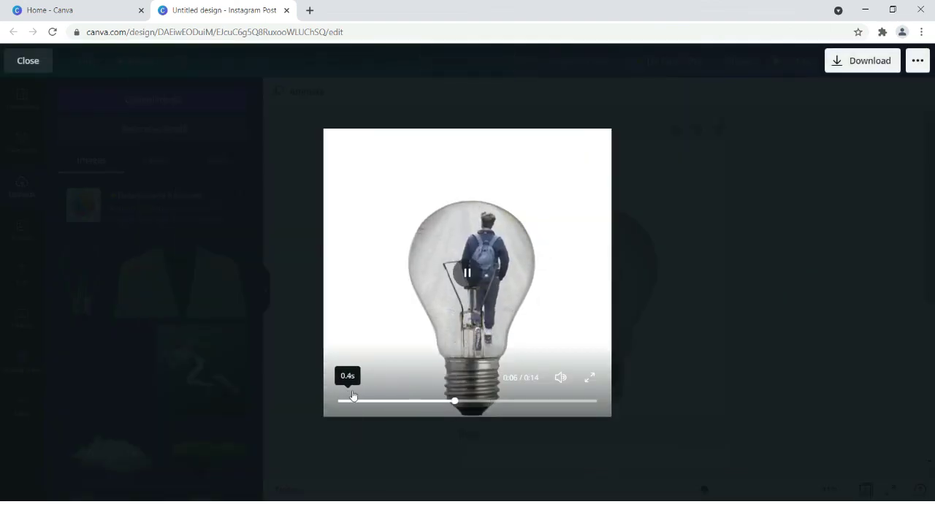
click(352, 398)
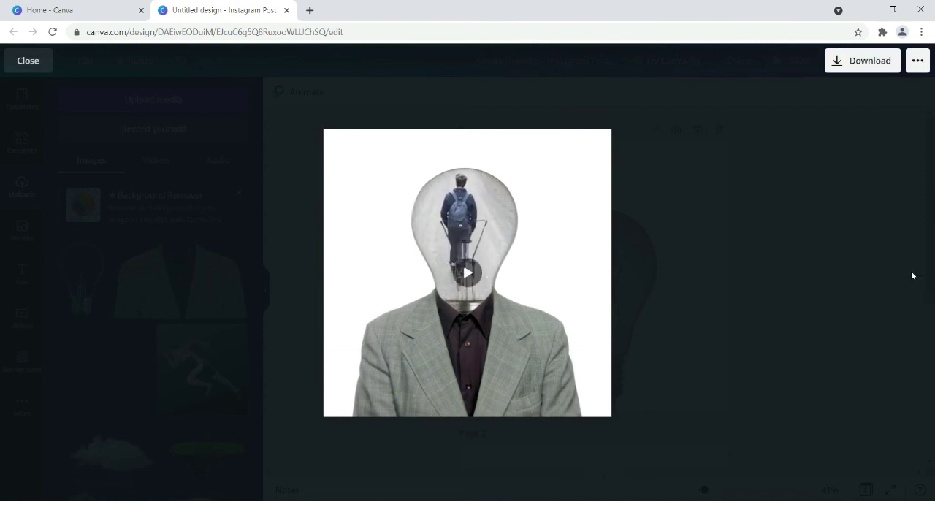
click(780, 262)
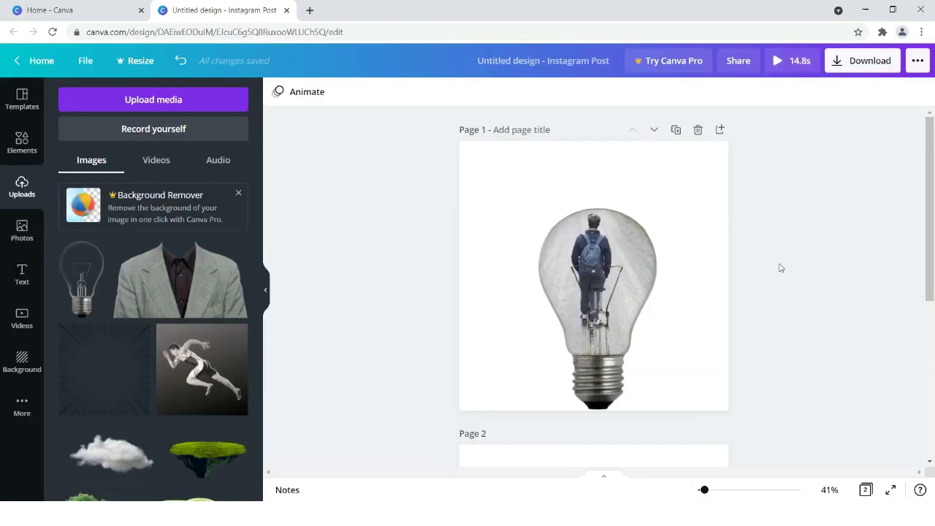
- Delete the first page with the standalone bulb and preview the remaining bulb-head page
click(698, 130)
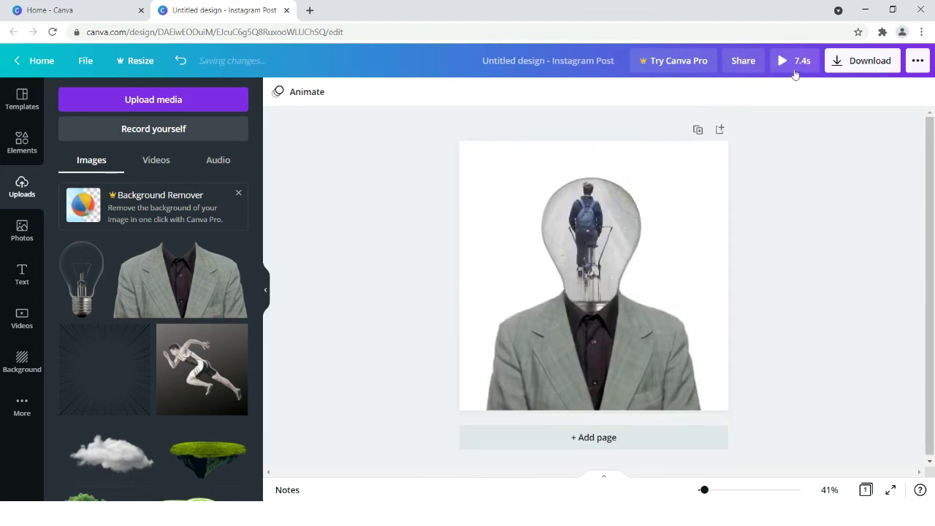
click(795, 63)
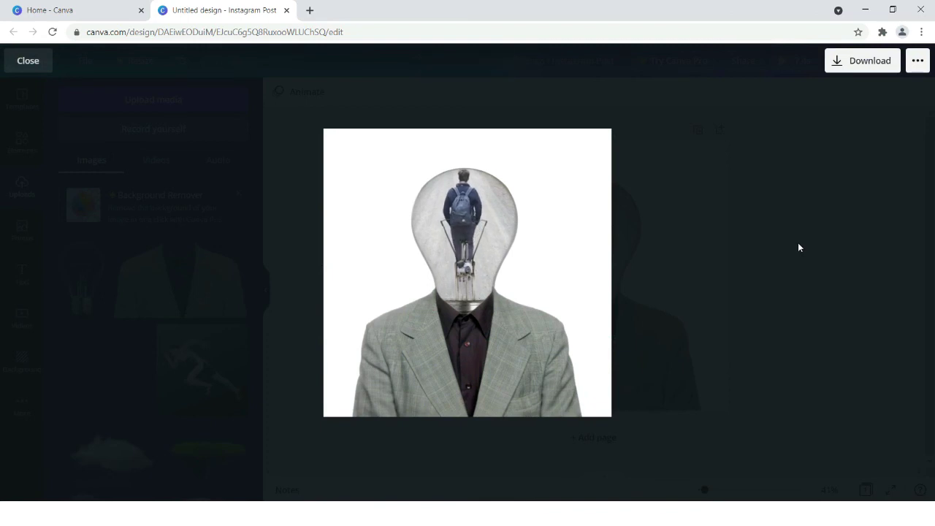
key(Escape)
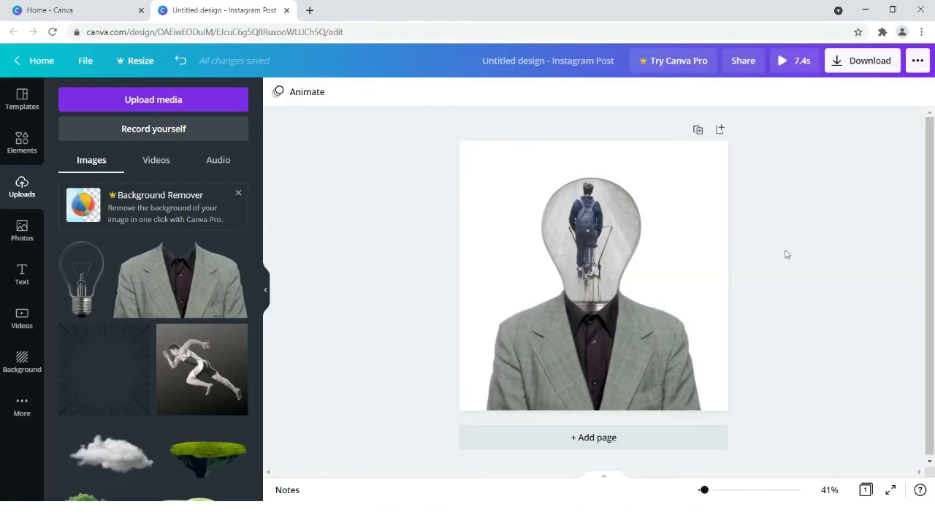